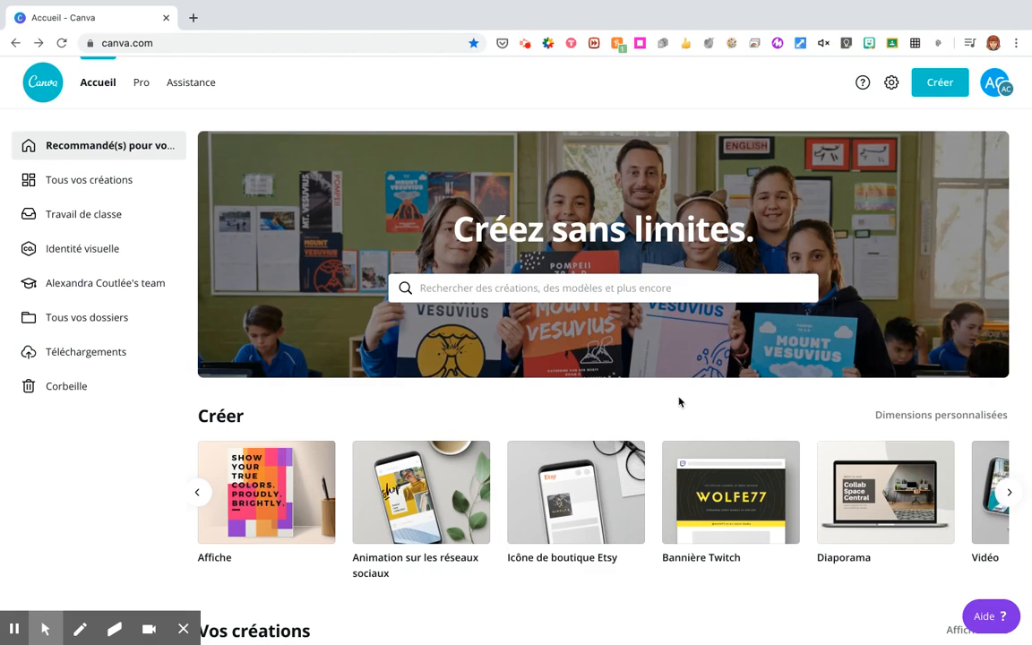
# Step: Create a new Diaporama design and open the Colorful Simple Science Class Education Presentation template from Diaporama sur l'enseignement
pyautogui.click(878, 544)
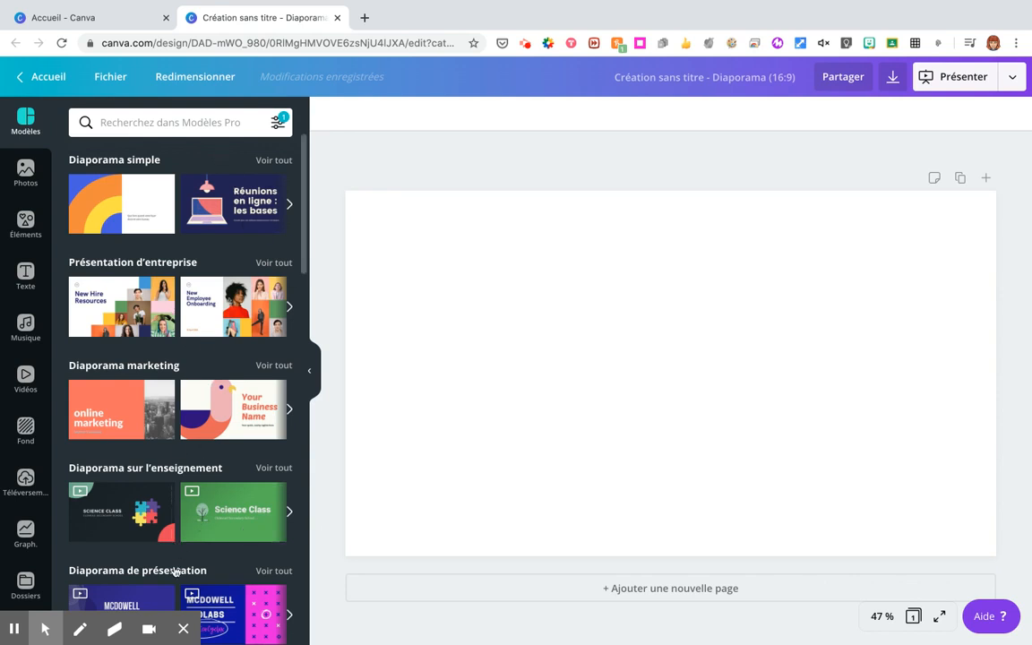
pyautogui.scroll(-4, 174, 570)
pyautogui.scroll(-2, 175, 570)
pyautogui.scroll(6, 175, 570)
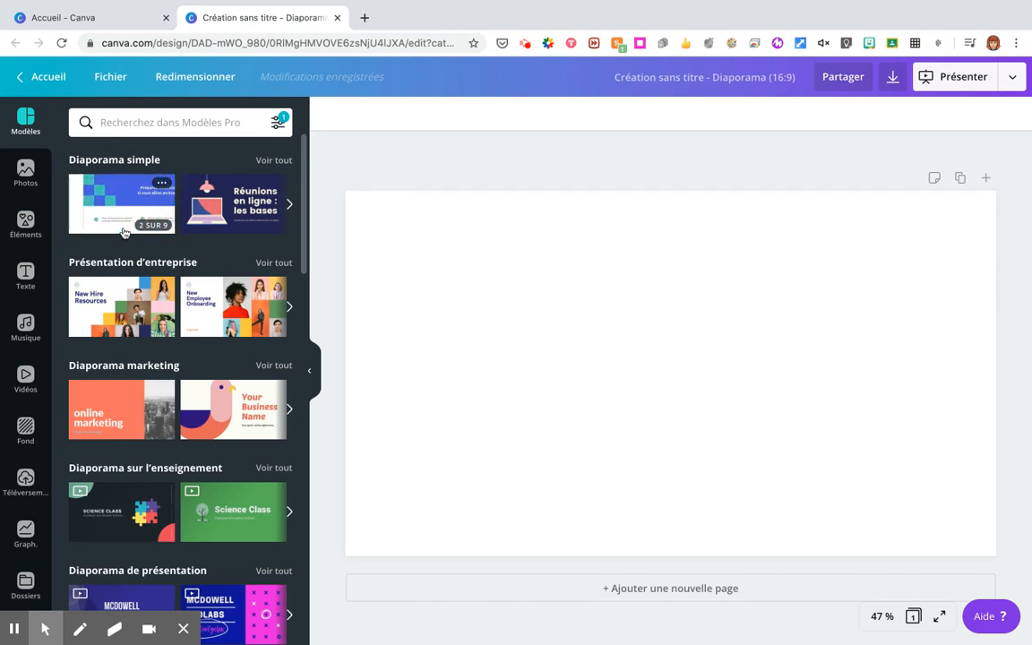
pyautogui.moveTo(206, 305)
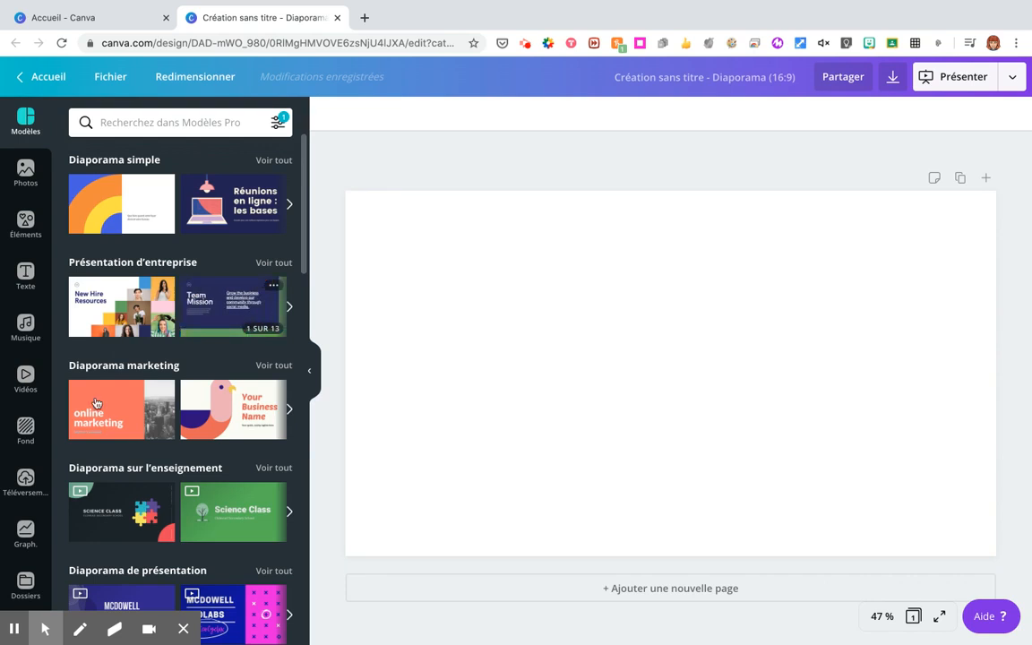
pyautogui.moveTo(96, 510)
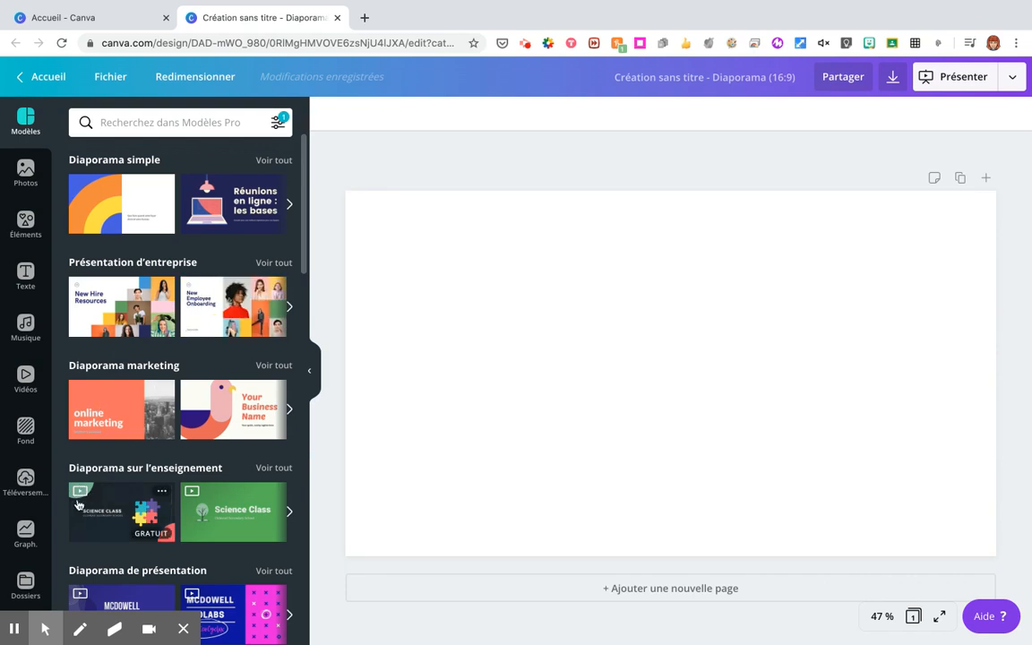
pyautogui.click(118, 533)
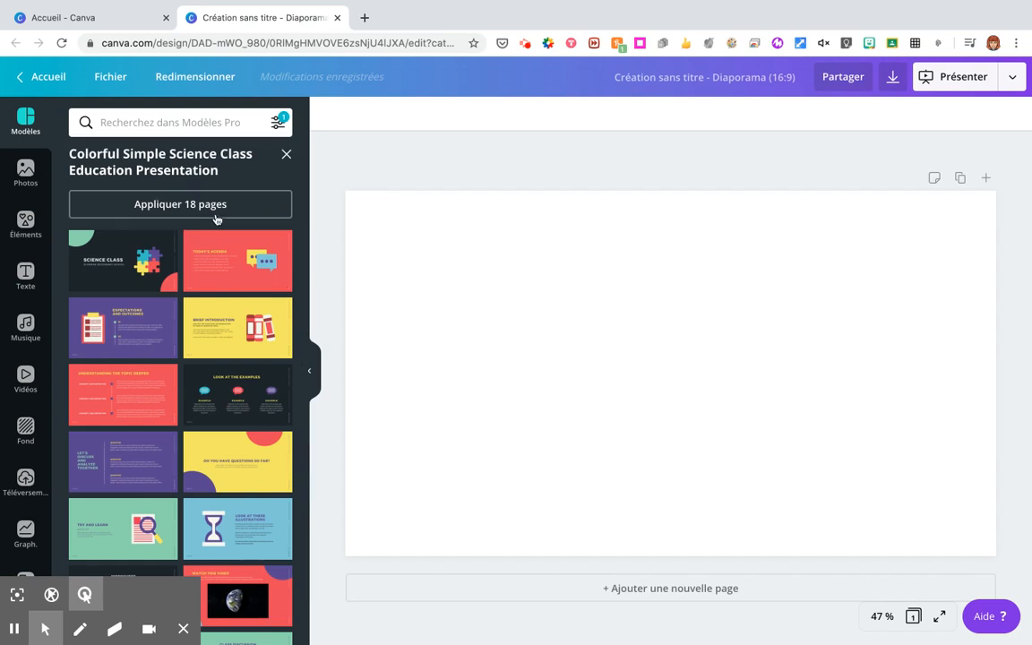
# Step: Look through the template's pages and apply its dark Science Class cover page to the blank slide
pyautogui.scroll(-3, 190, 432)
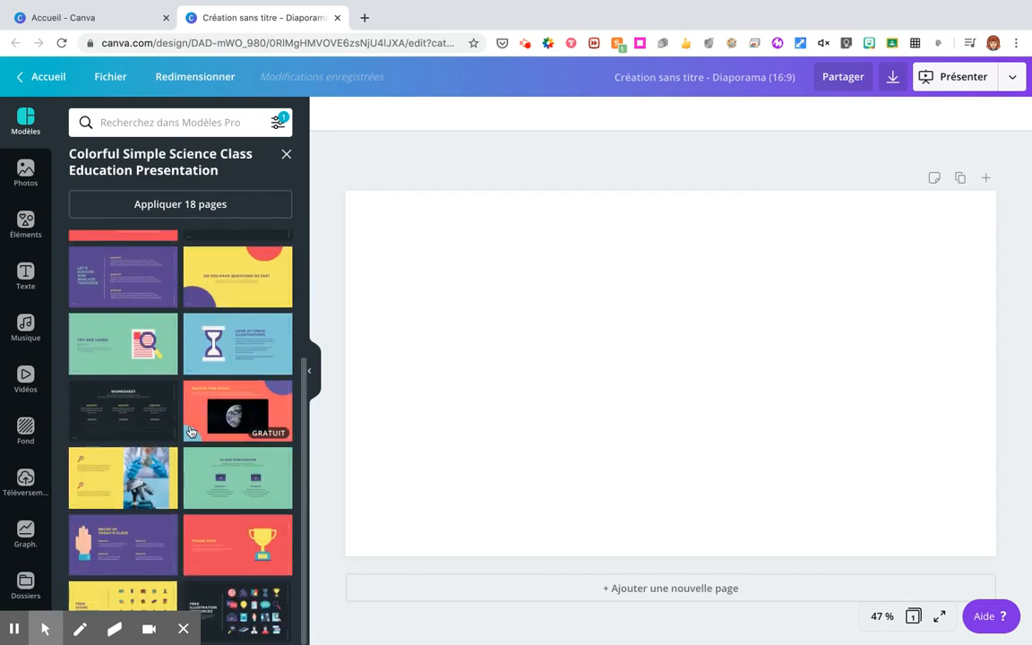
pyautogui.scroll(3, 190, 432)
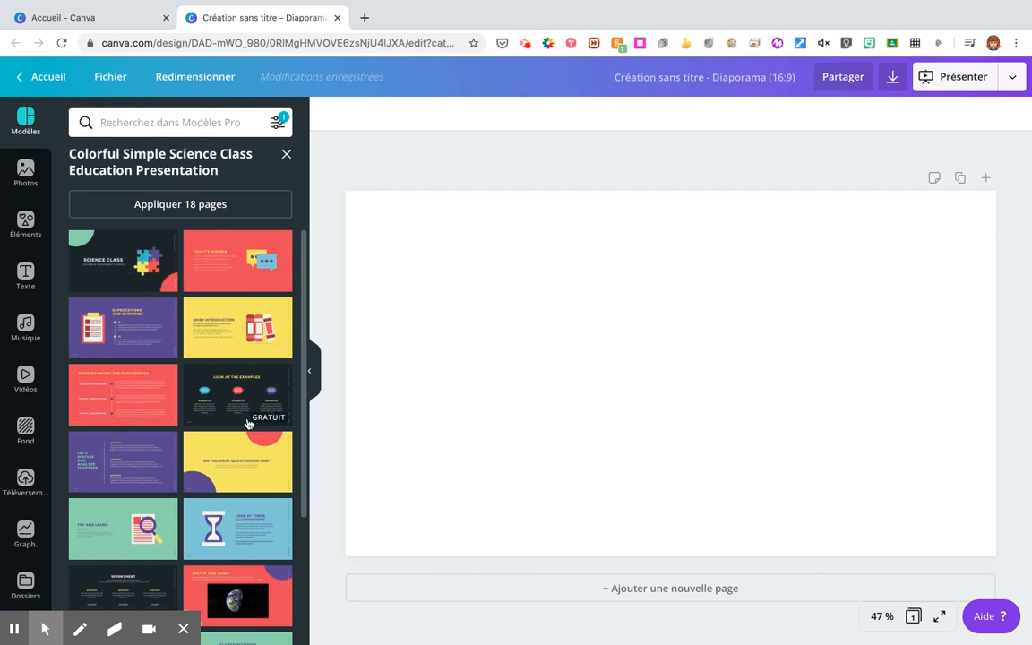
pyautogui.click(114, 271)
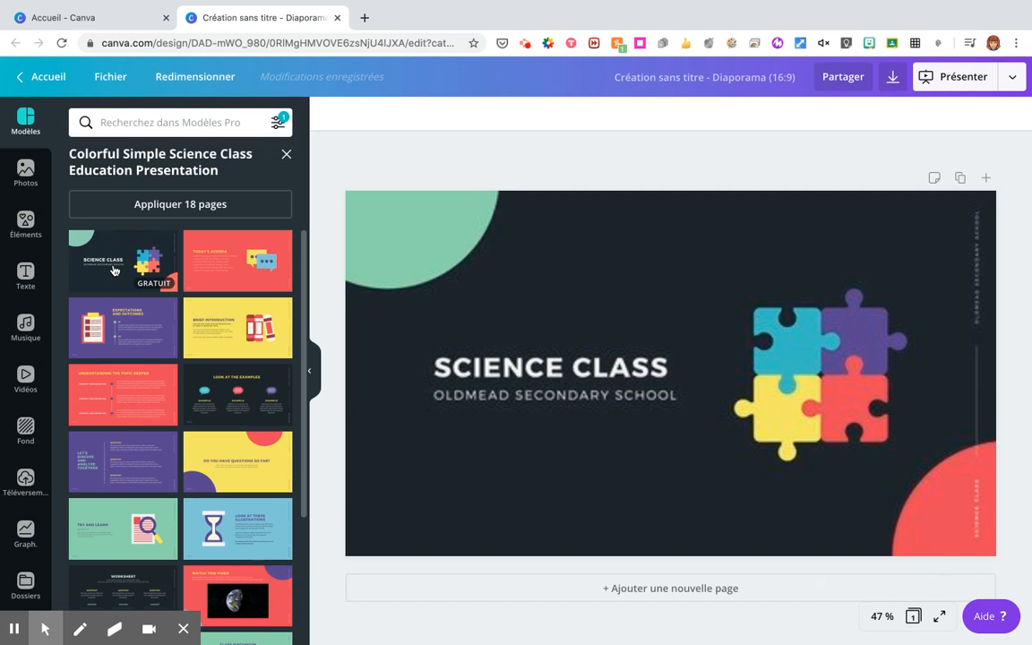
pyautogui.click(114, 270)
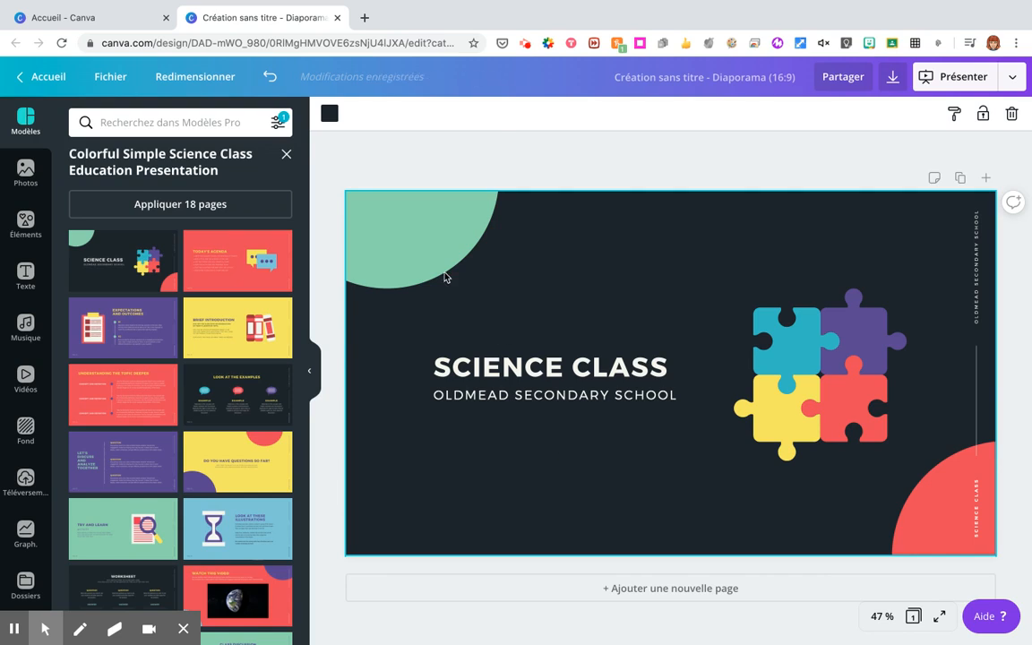
# Step: Recolour the green circle in the cover slide's upper-left corner with the turquoise from the document colours
pyautogui.click(417, 234)
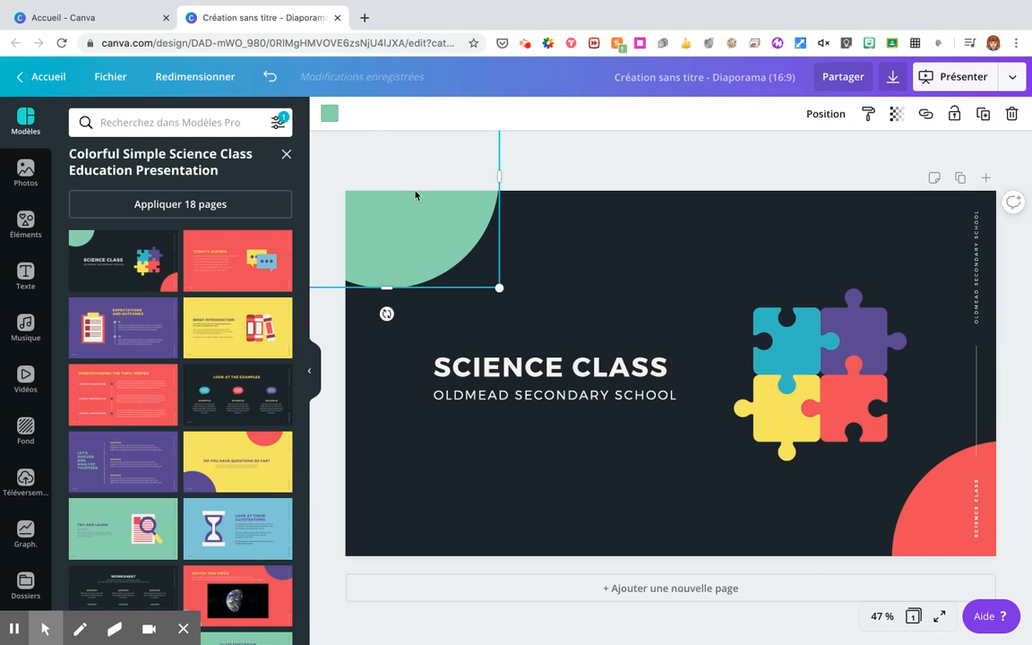
pyautogui.click(322, 113)
pyautogui.click(123, 259)
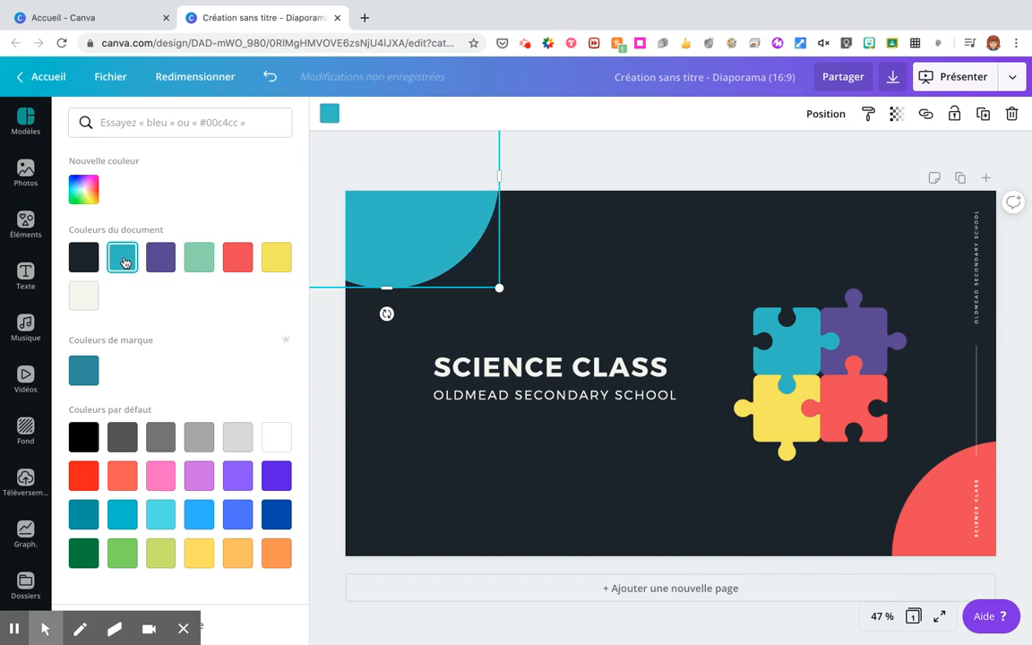
pyautogui.click(610, 175)
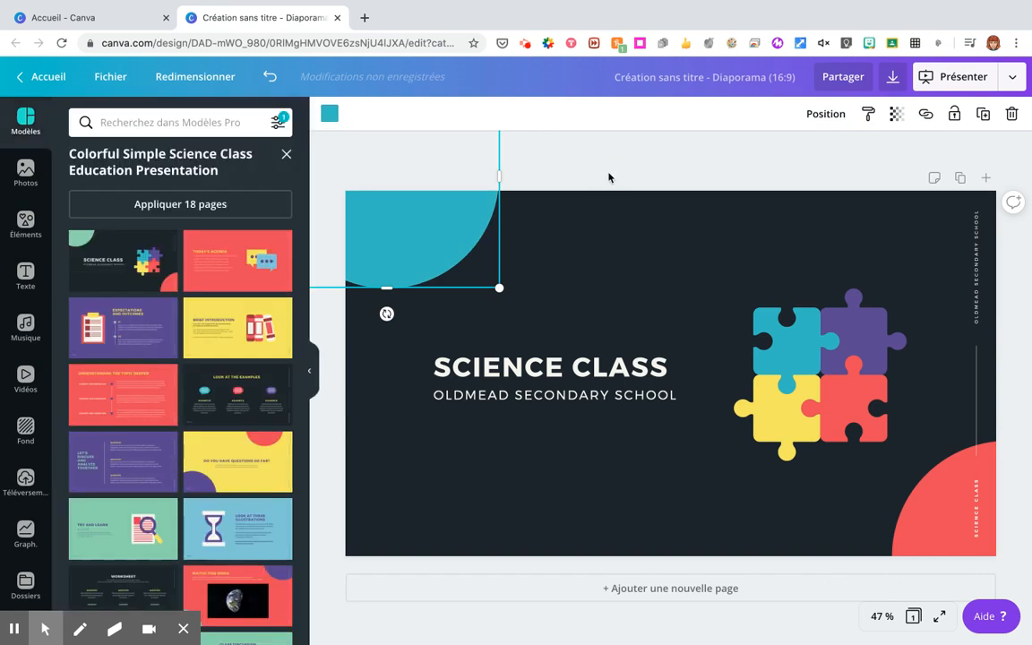
pyautogui.click(607, 283)
# Step: Move the turquoise circle over the cover title and back, partly cut off, to the slide's upper-left corner
pyautogui.click(445, 247)
pyautogui.moveTo(446, 247); pyautogui.dragTo(592, 391)
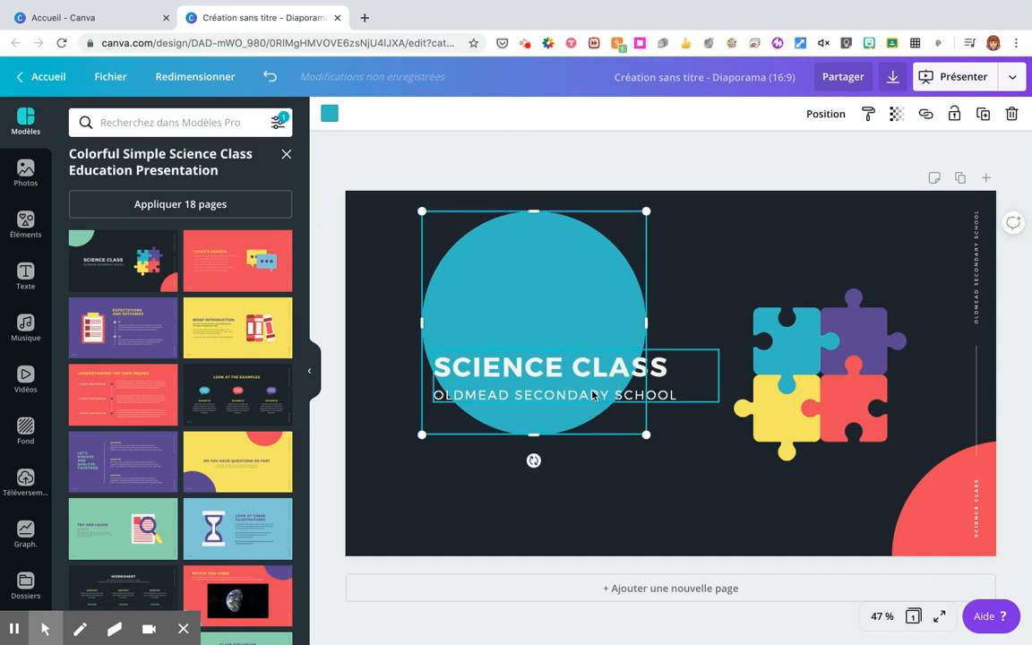
pyautogui.moveTo(562, 318); pyautogui.dragTo(400, 198)
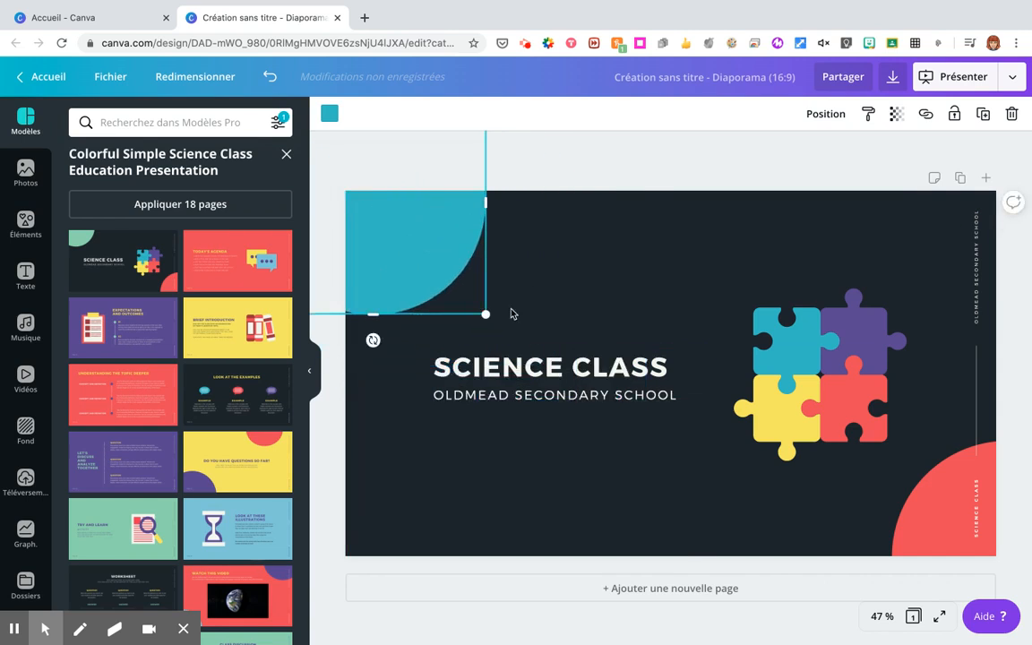
# Step: Replace the word SCIENCE in the cover slide's title with TEXTE
pyautogui.click(529, 380)
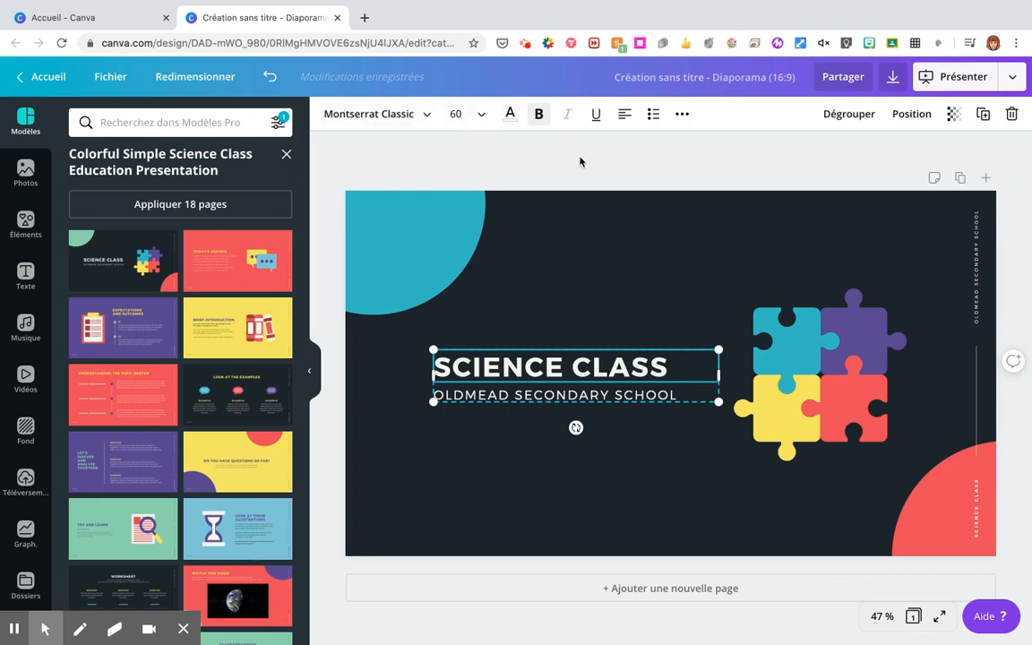
pyautogui.doubleClick(553, 369)
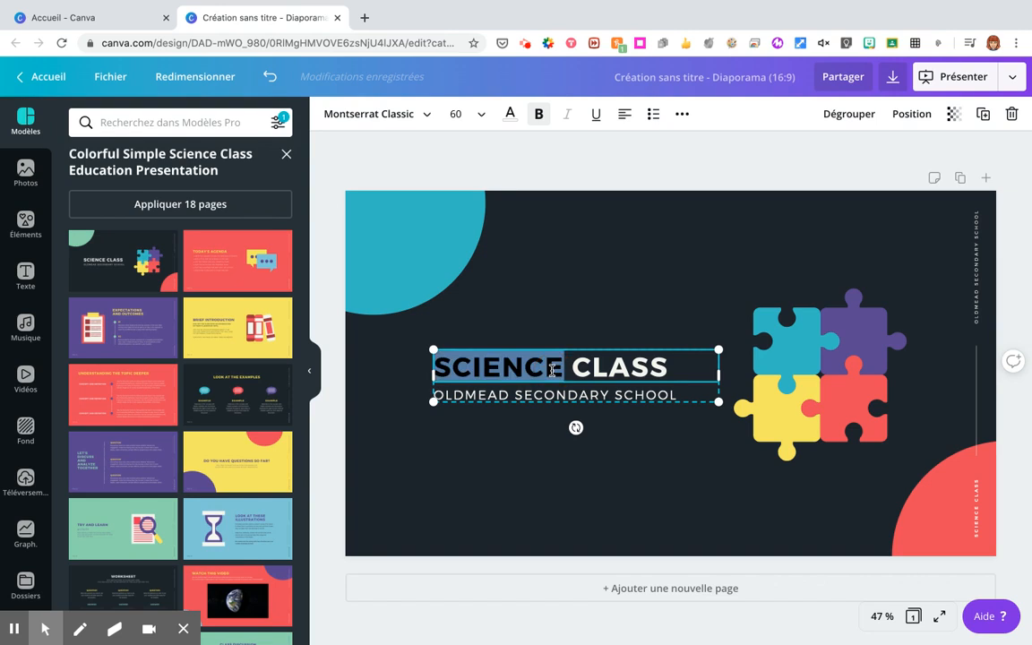
pyautogui.write('TEXTE')
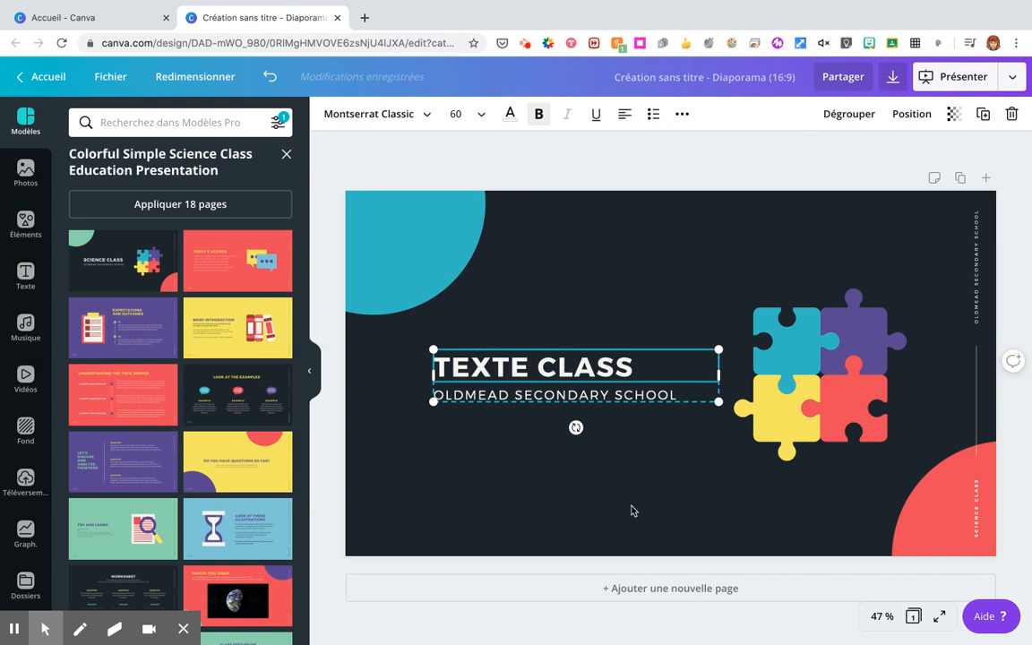
# Step: Add a second page and apply the template's Look at the Examples layout to it
pyautogui.click(658, 591)
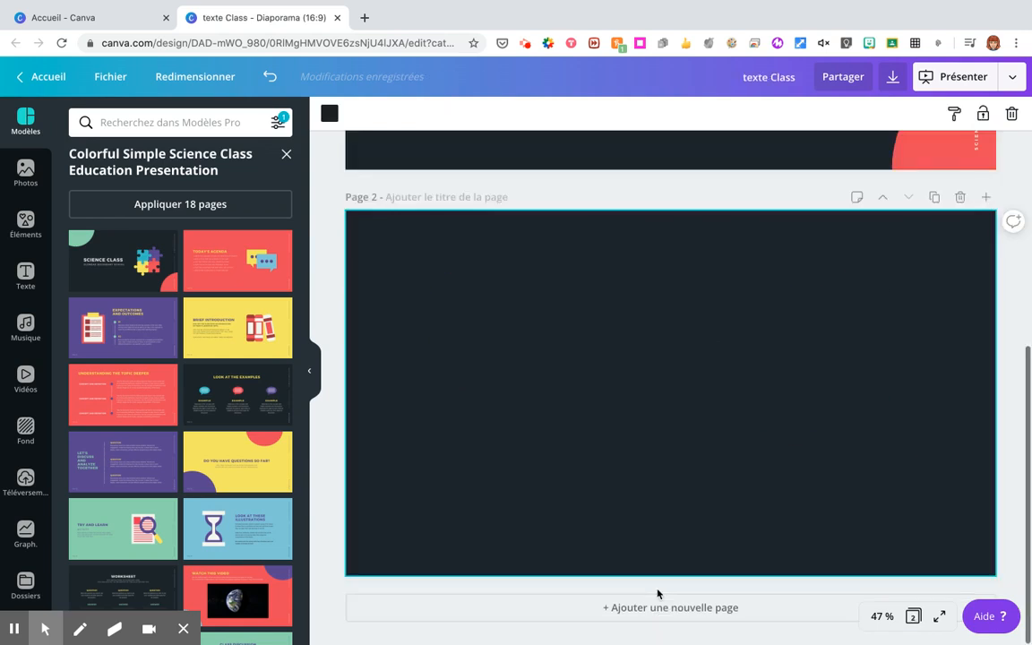
pyautogui.click(229, 403)
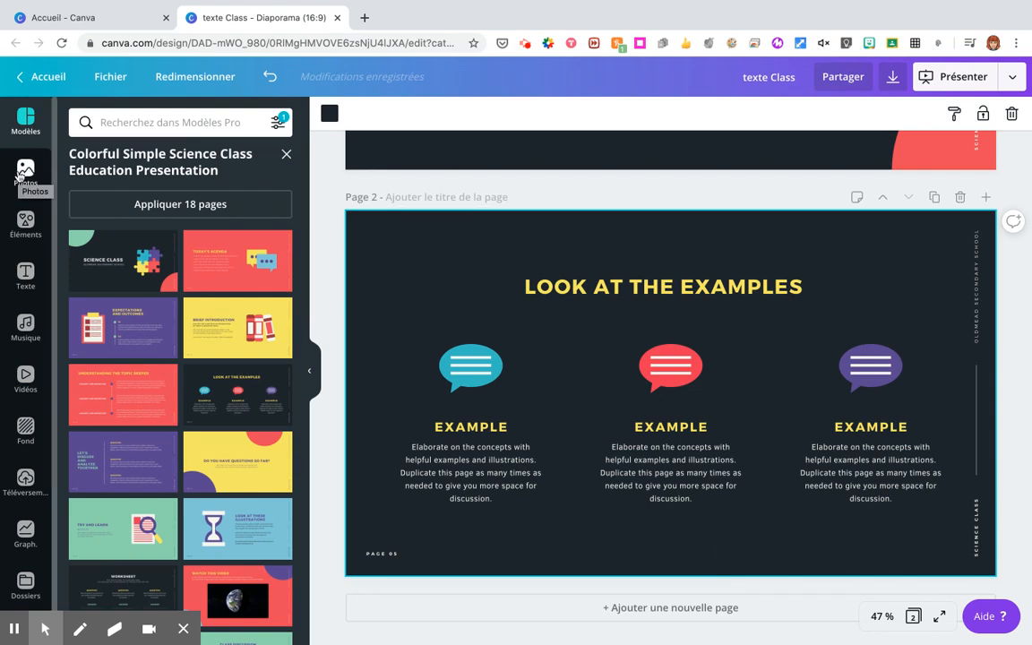
# Step: Browse the available elements, font combinations, music and videos
pyautogui.click(23, 228)
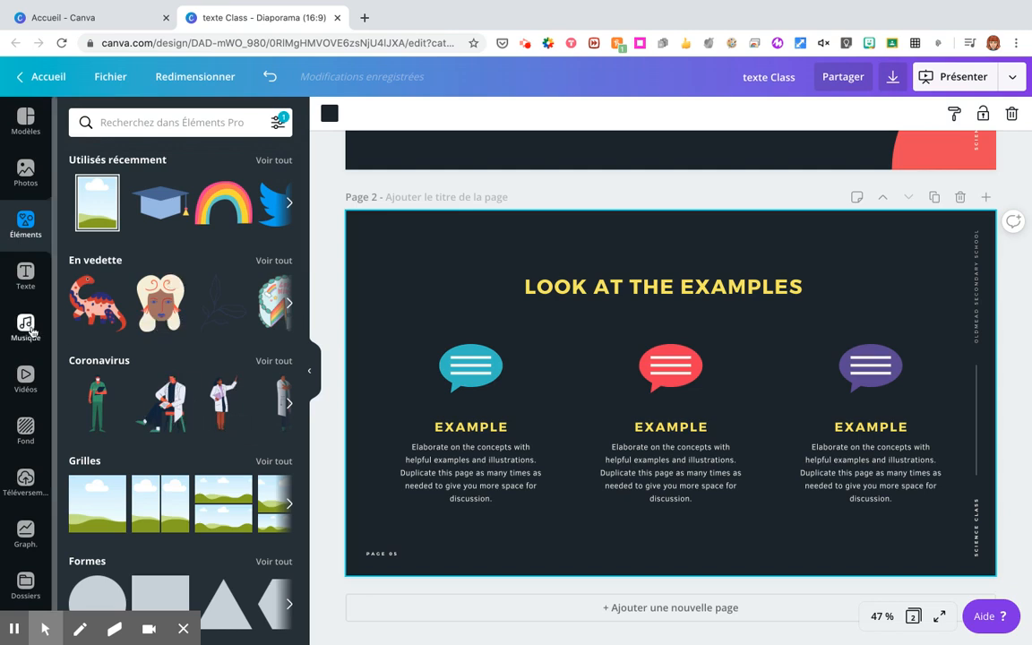
pyautogui.click(26, 276)
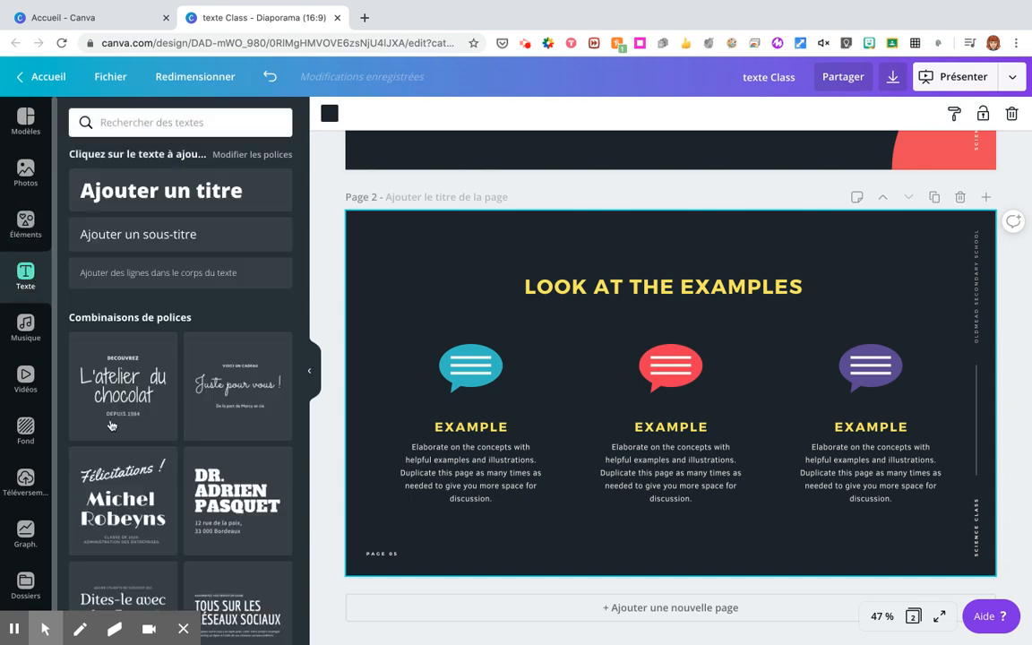
pyautogui.scroll(-6, 118, 443)
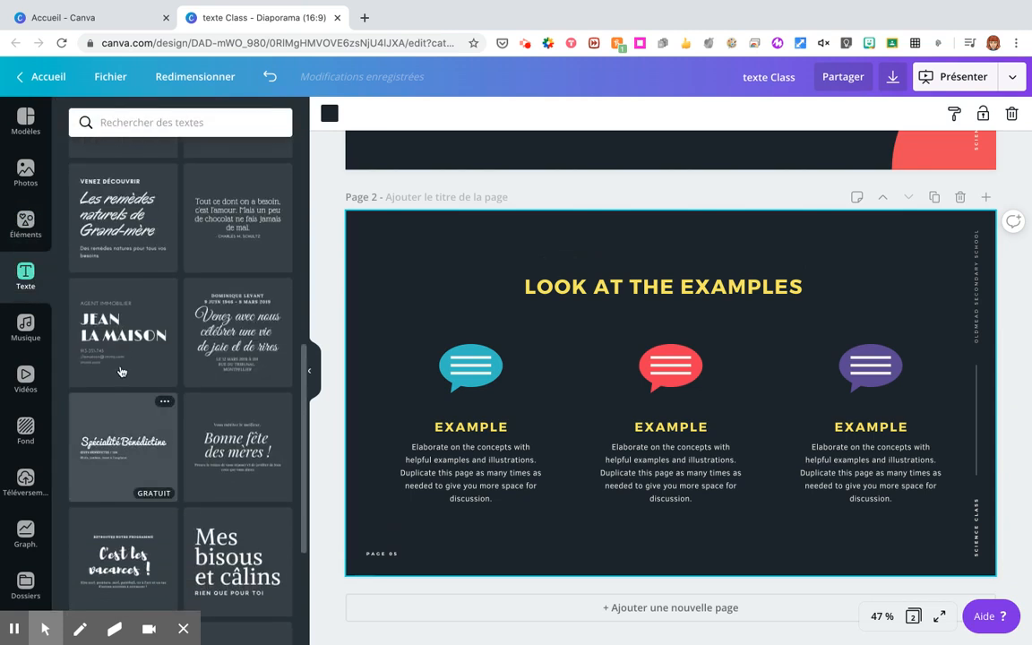
pyautogui.click(28, 337)
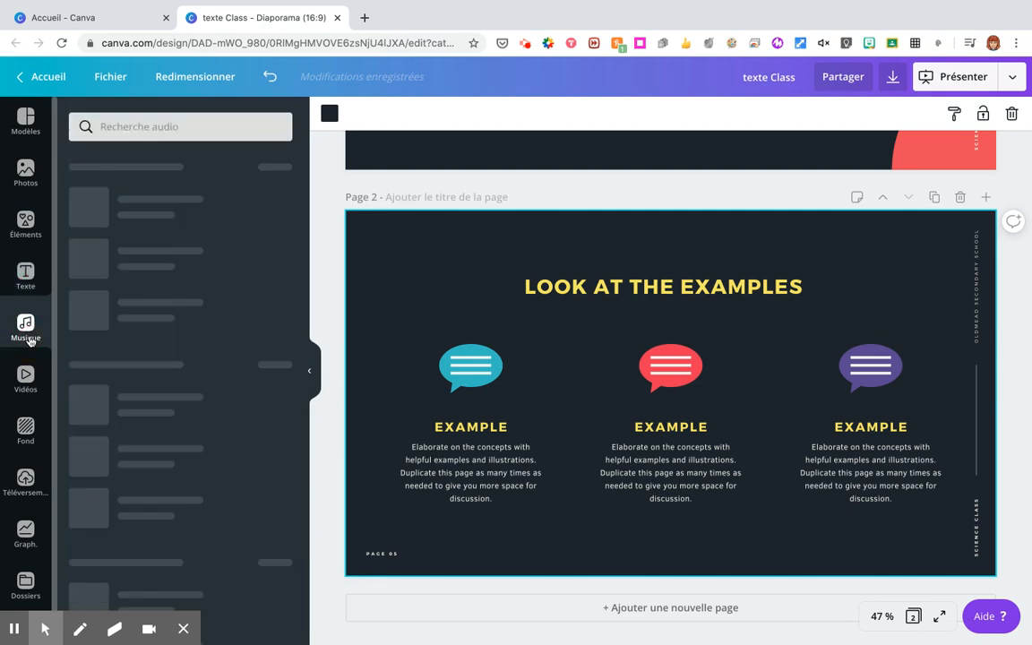
pyautogui.click(24, 396)
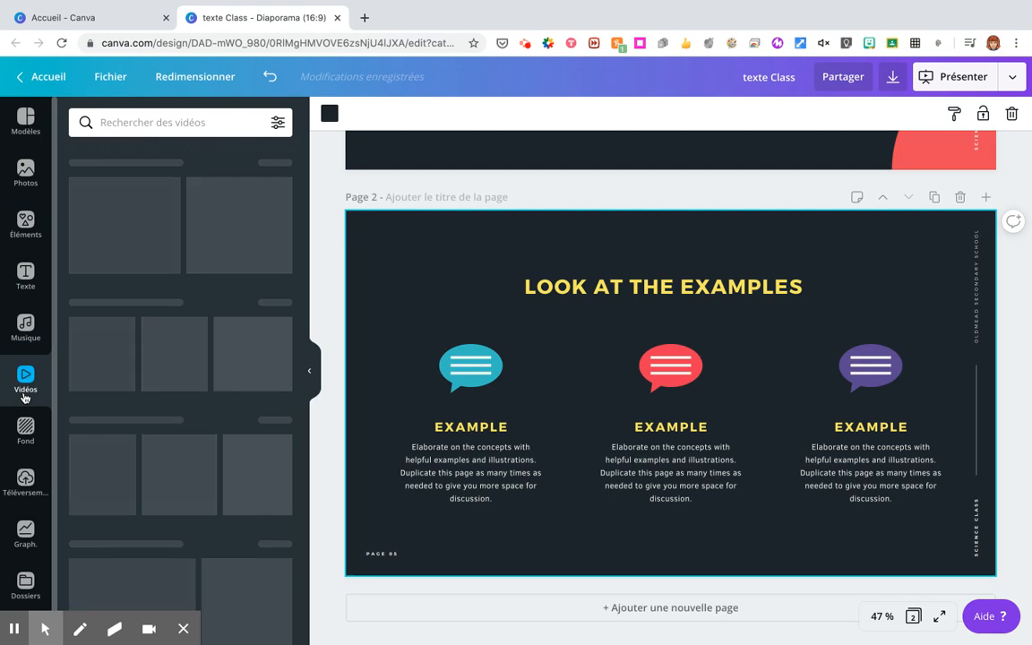
# Step: Try the light grey pattern as page 2's background, and replace it with the multicoloured polygon background from Dégradés
pyautogui.click(25, 442)
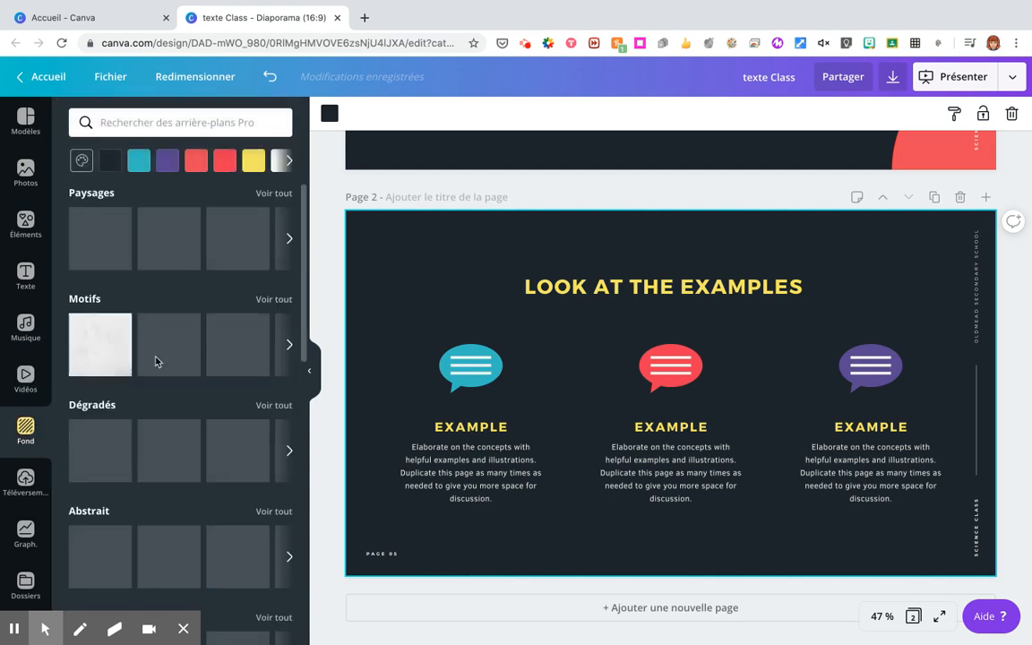
pyautogui.click(100, 359)
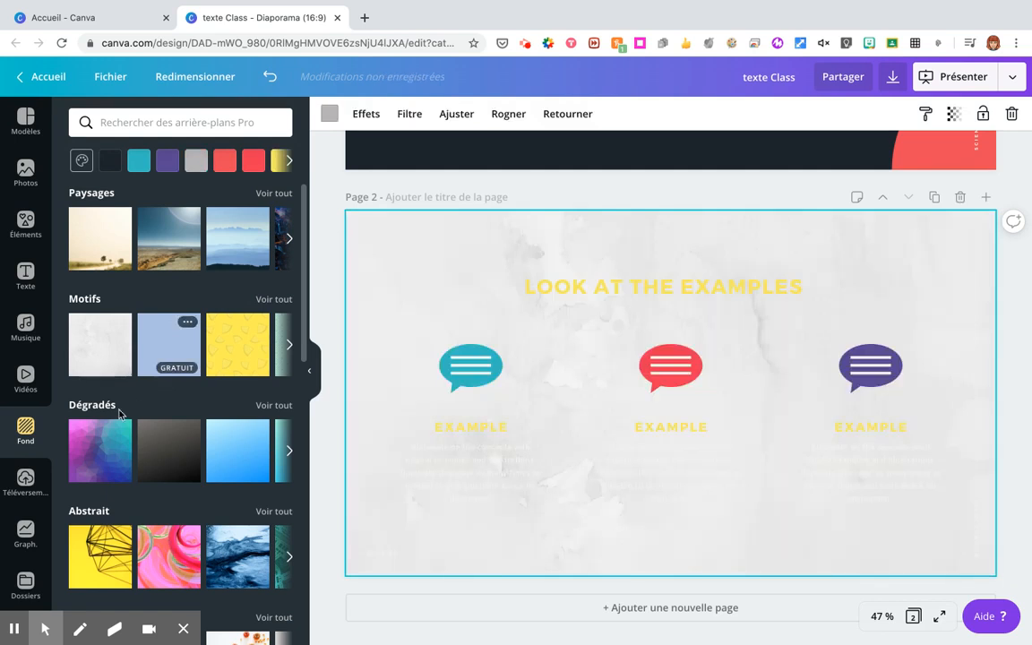
pyautogui.click(110, 439)
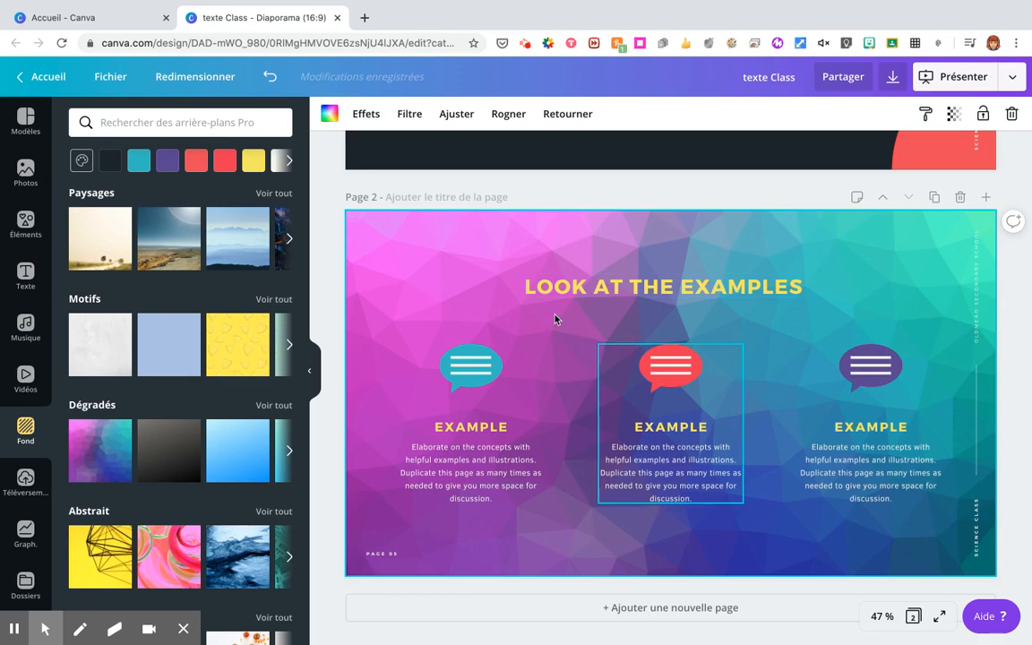
# Step: Search the photo library for école using the recent searches
pyautogui.click(24, 172)
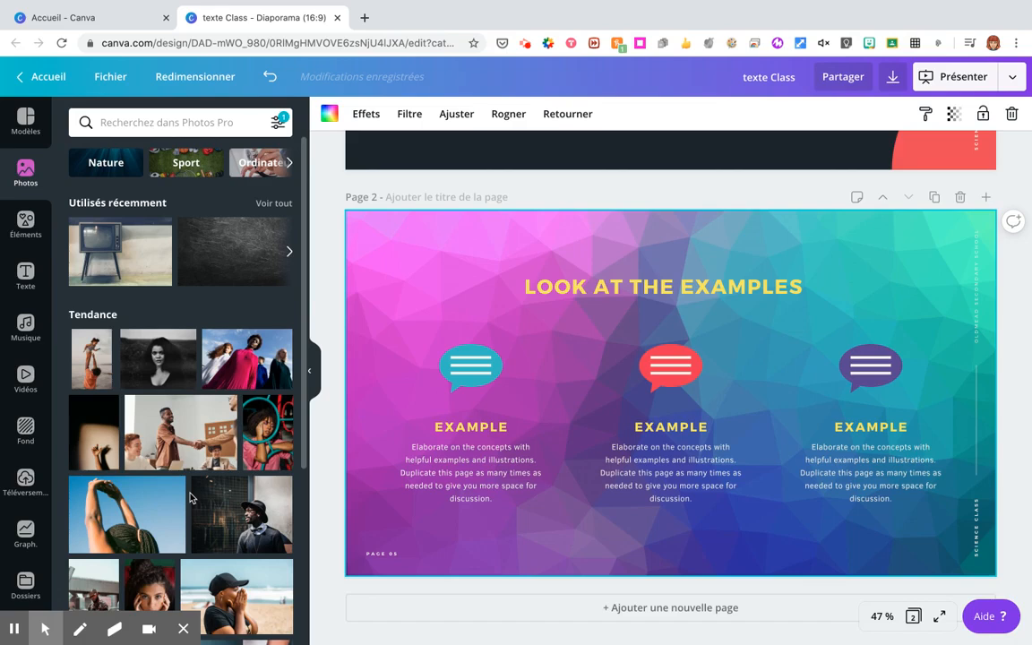
pyautogui.click(203, 128)
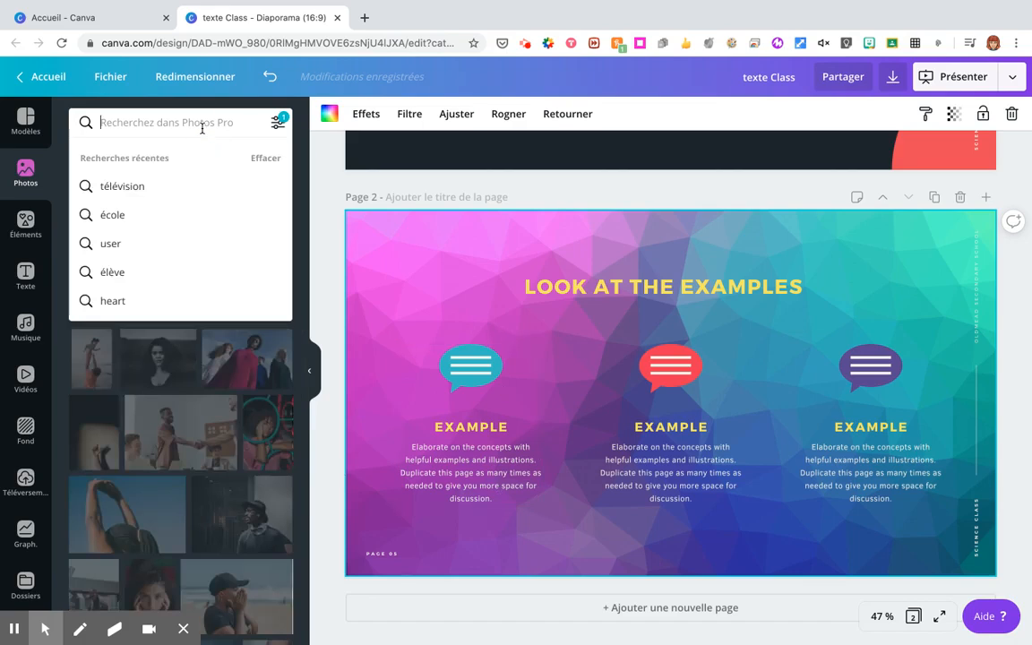
pyautogui.click(117, 216)
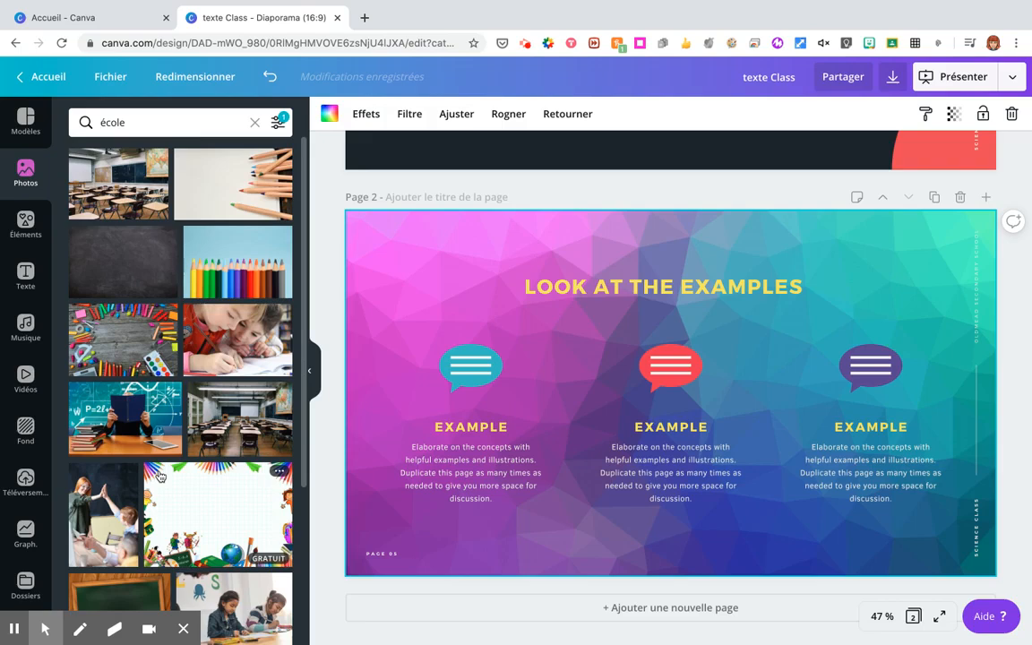
# Step: Examine the options for sharing the design with other people, and close them
pyautogui.click(836, 82)
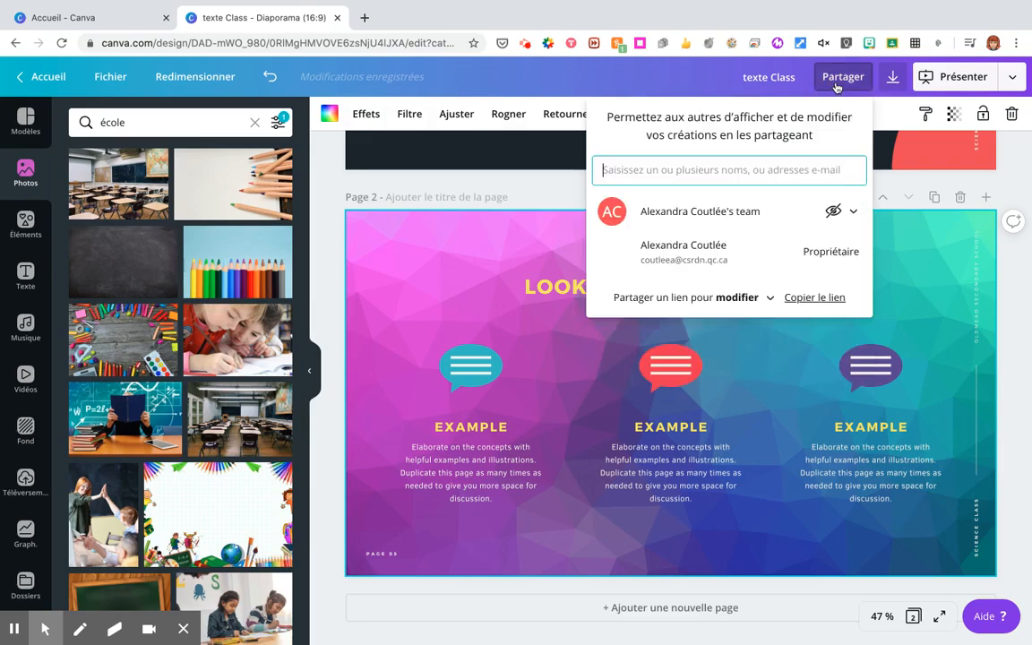
pyautogui.click(837, 86)
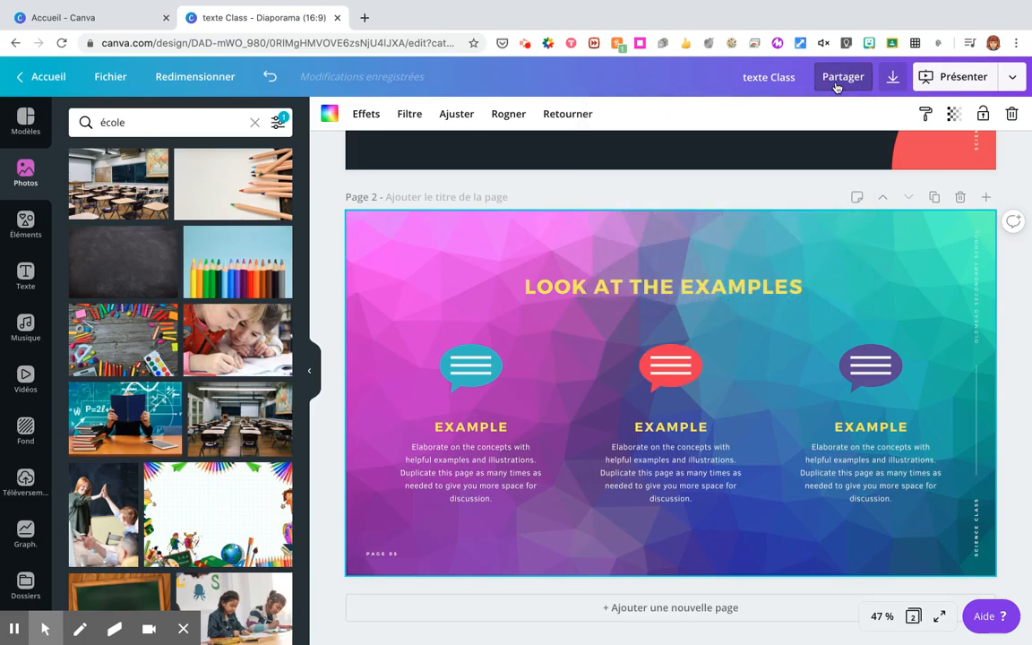
pyautogui.click(836, 87)
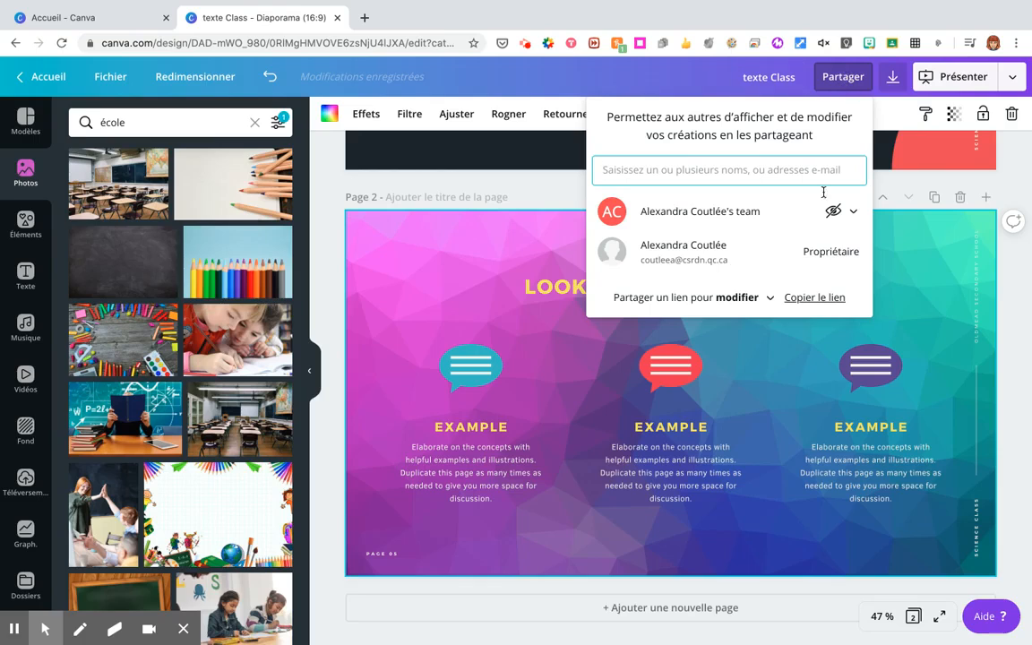
pyautogui.click(704, 85)
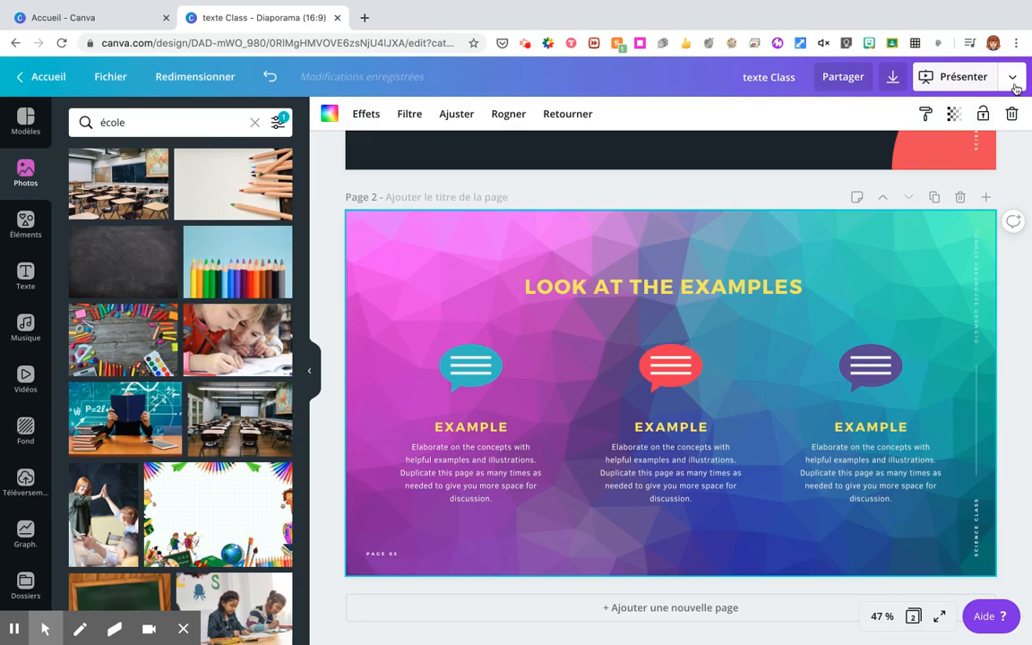
# Step: Try the Fondu transition for the presentation, and set the transition style to Glisser
pyautogui.click(952, 85)
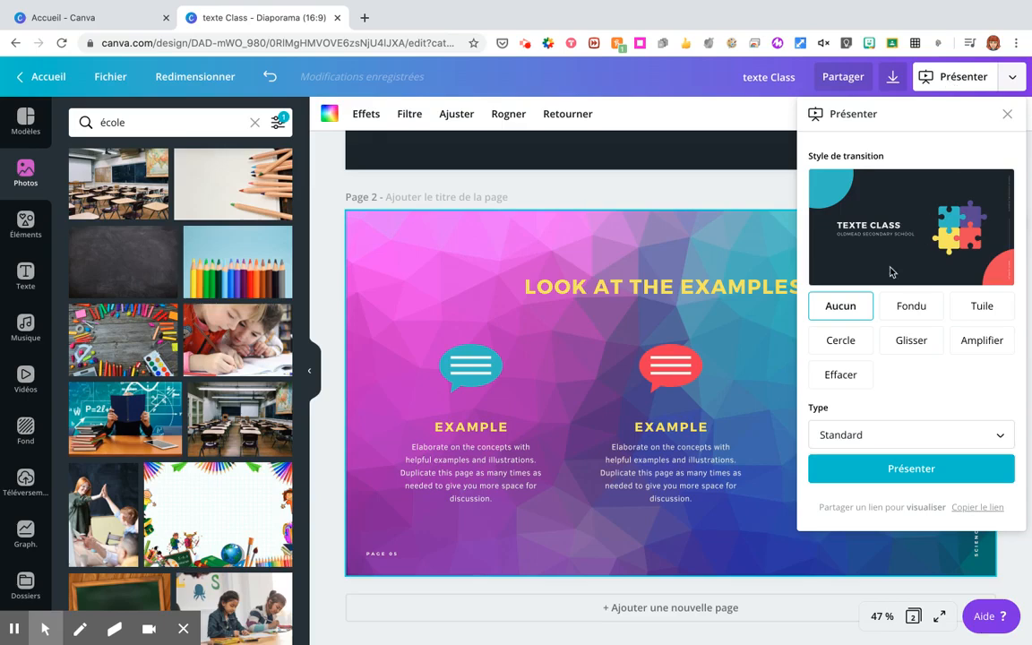
pyautogui.click(909, 309)
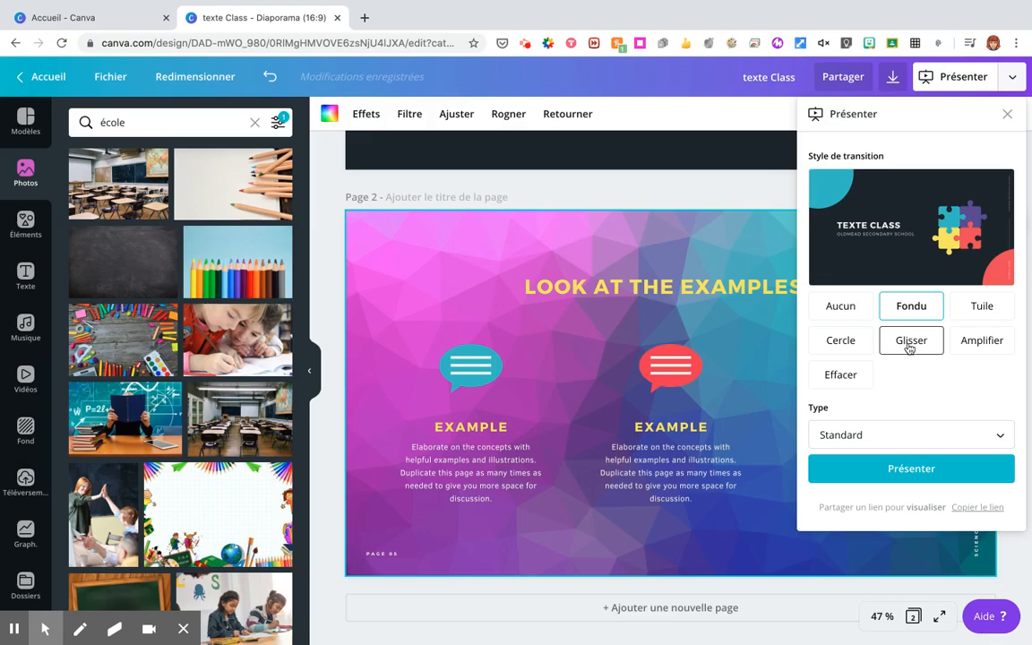
pyautogui.click(909, 349)
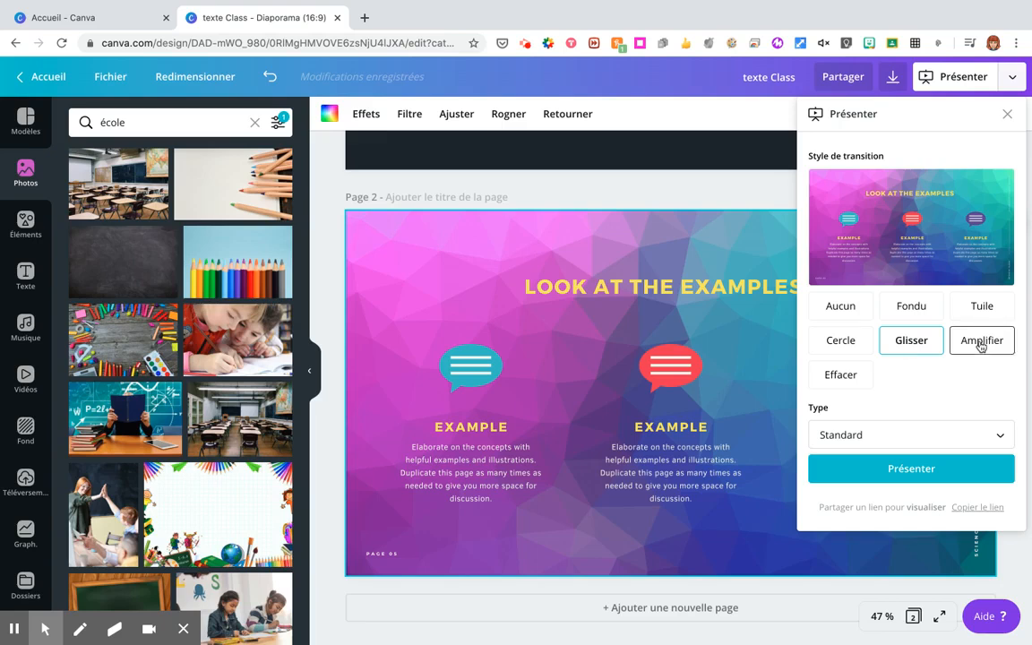
# Step: Present the slideshow in Standard mode, go back from page 2 to page 1, and exit to the editor
pyautogui.click(911, 469)
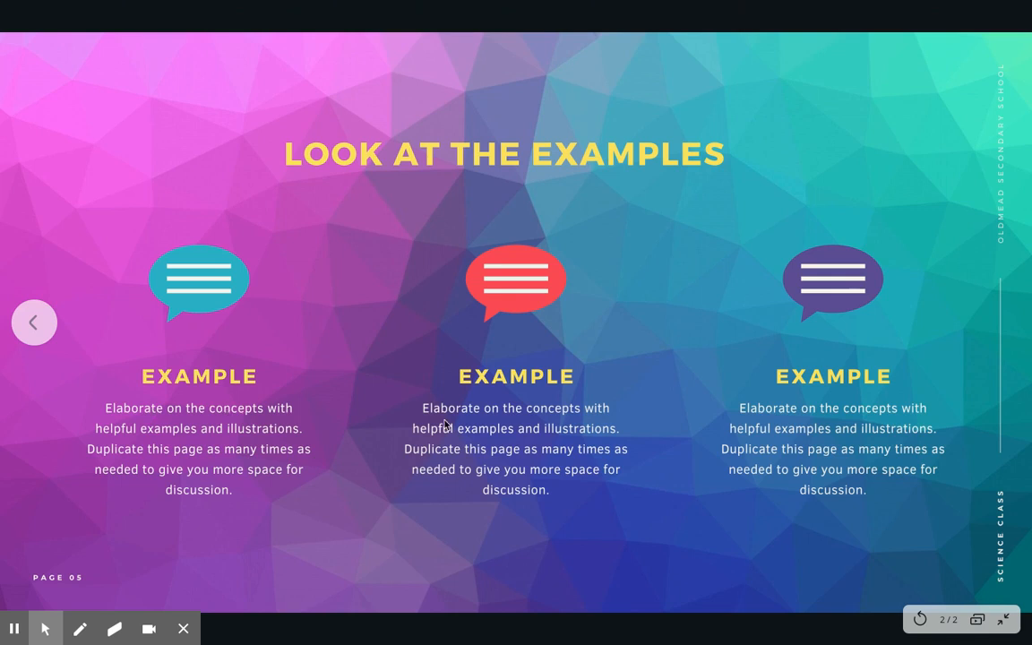
pyautogui.click(27, 322)
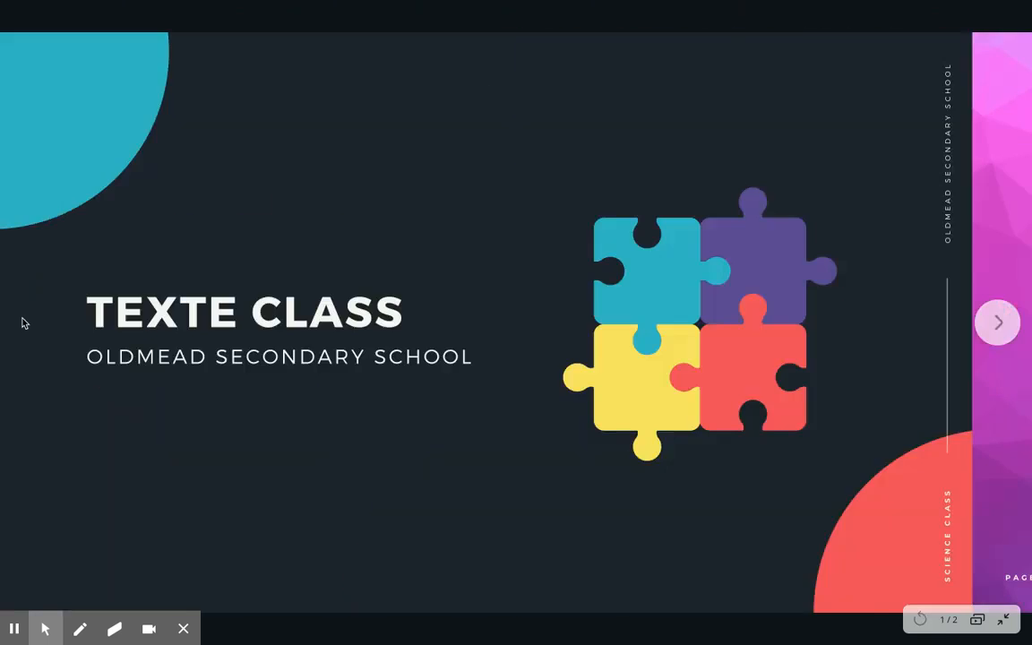
pyautogui.press('Escape')
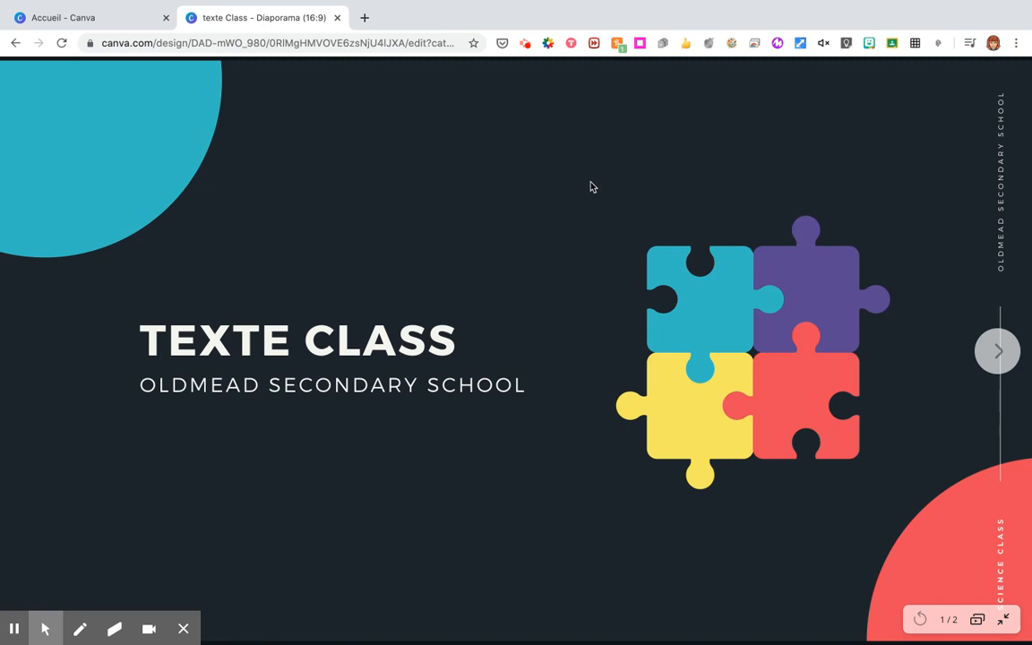
pyautogui.click(1003, 619)
pyautogui.click(1001, 625)
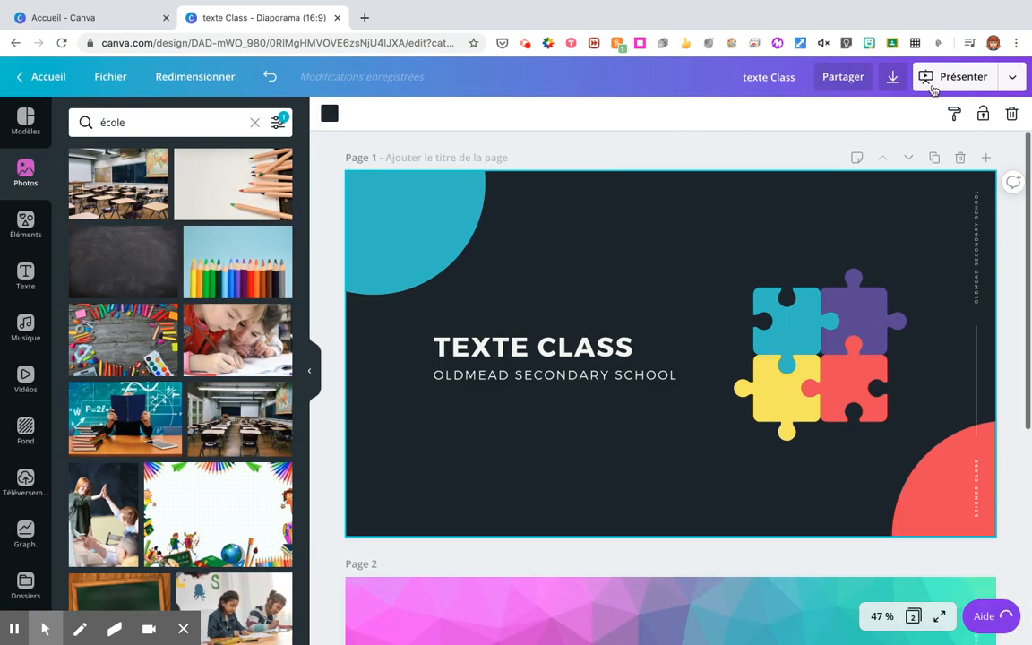
# Step: Publish the design as a website with the Présentation web style, and open the site
pyautogui.click(1013, 77)
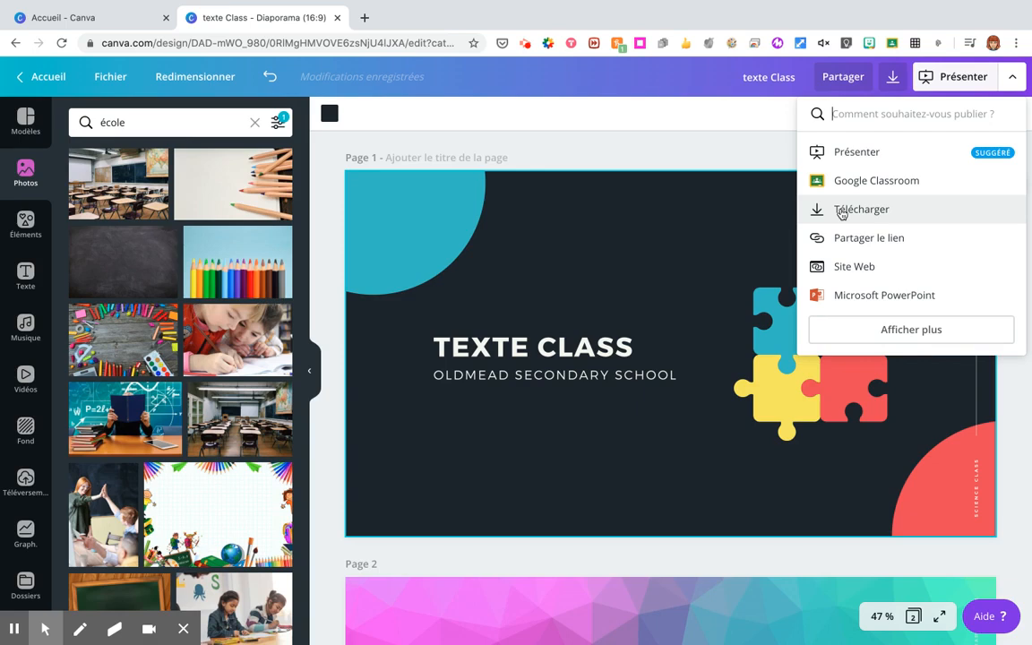
pyautogui.click(856, 267)
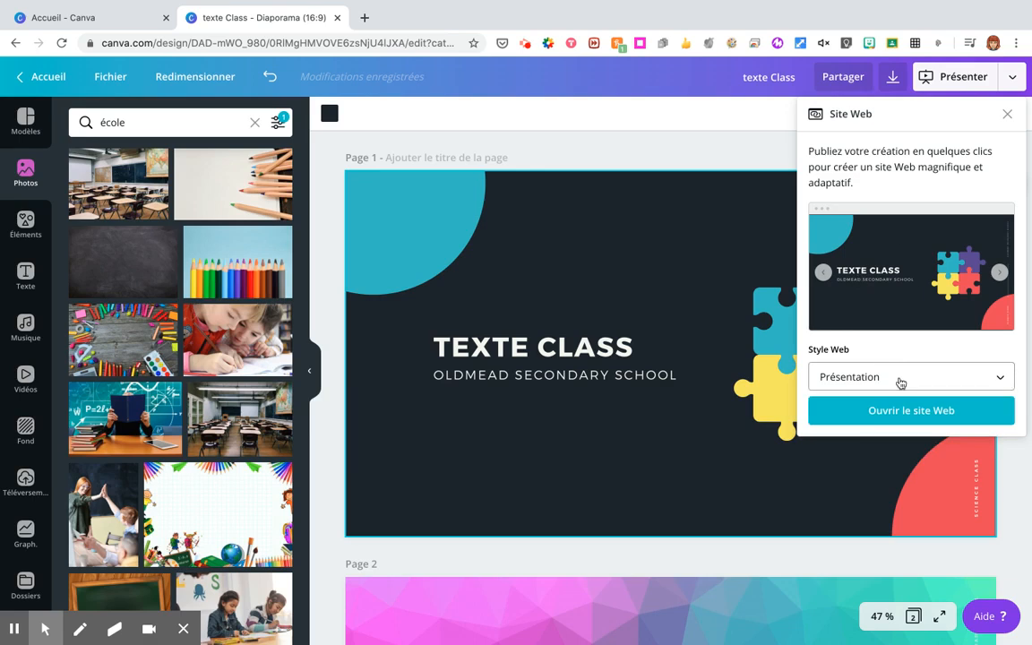
pyautogui.click(901, 383)
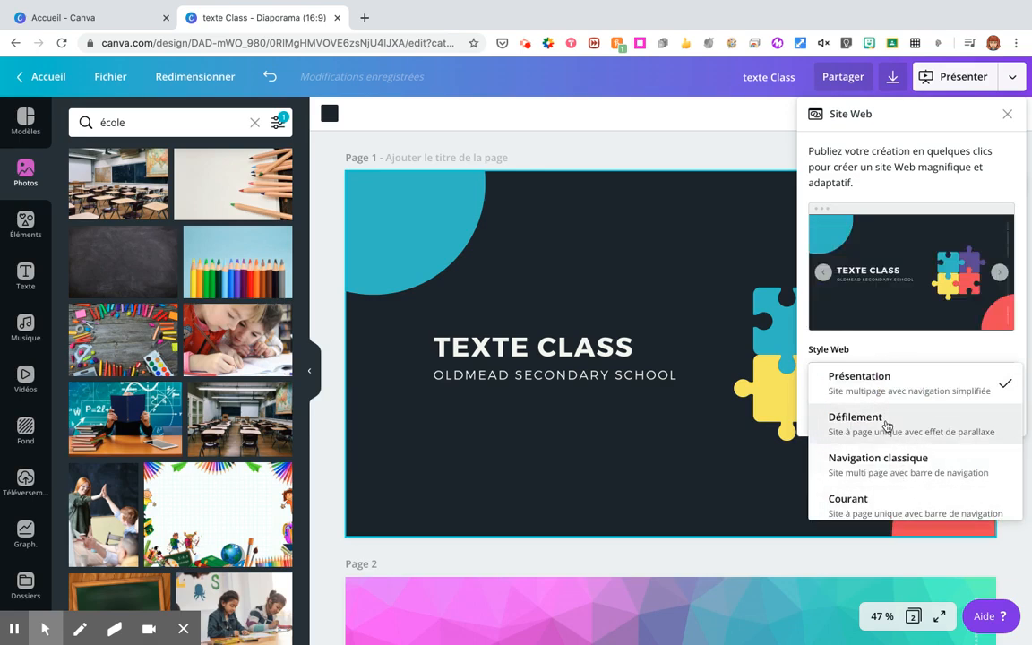
pyautogui.click(889, 388)
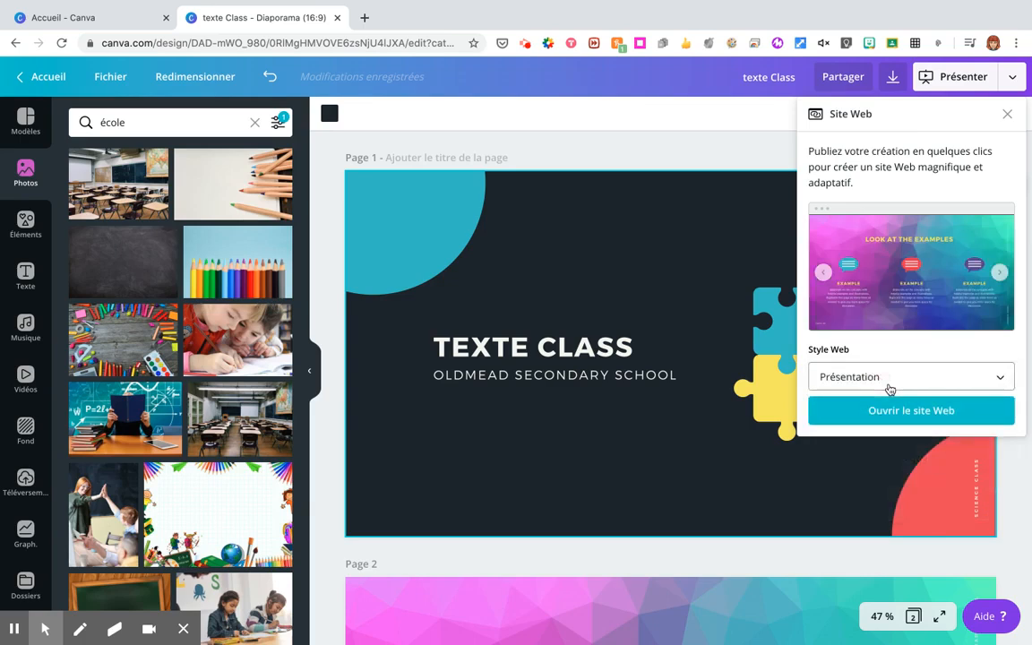
pyautogui.click(907, 418)
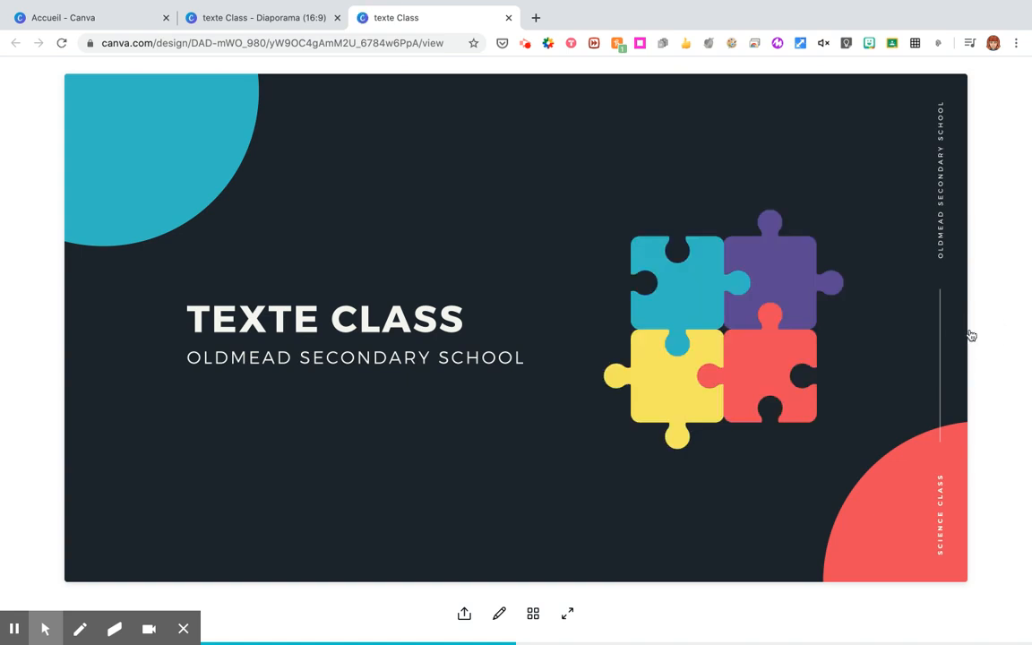
# Step: View the website's second page, and return to the design editor with the website options closed
pyautogui.click(971, 335)
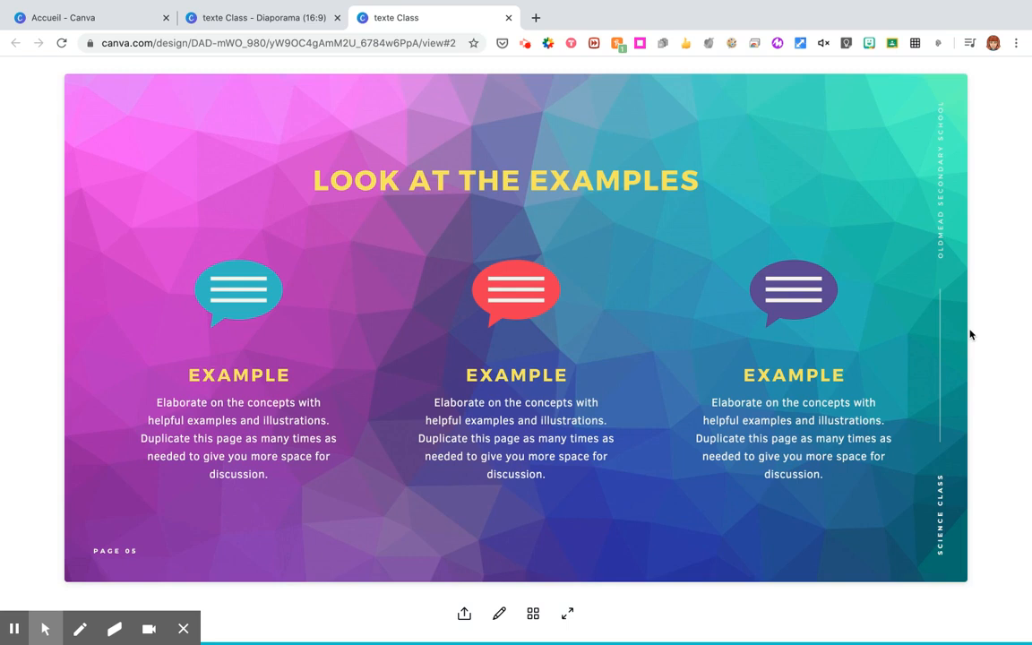
pyautogui.click(291, 17)
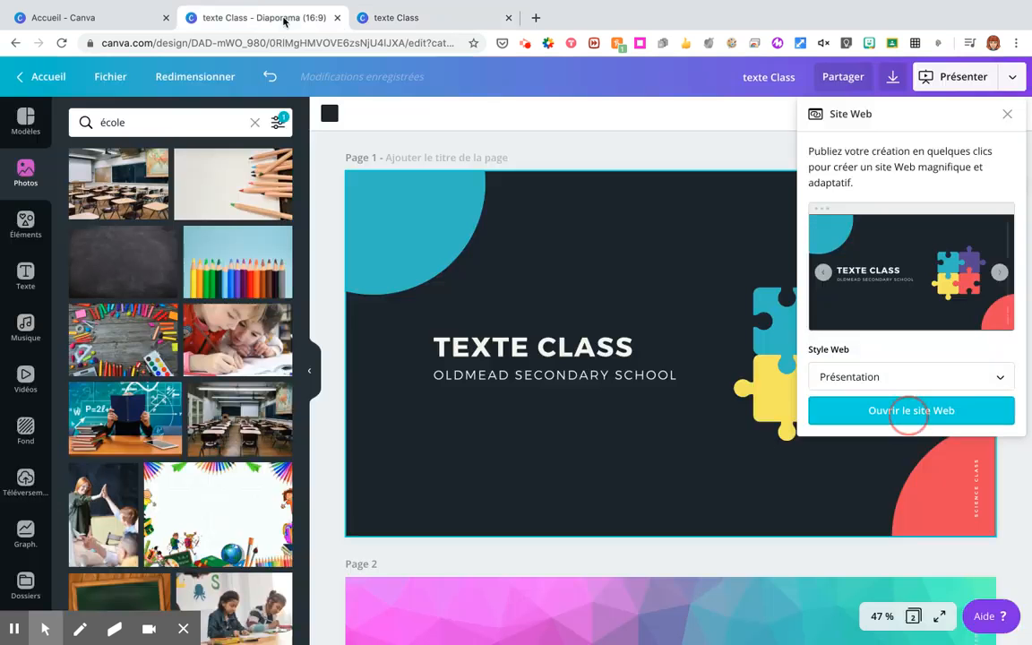
pyautogui.click(1007, 114)
# Step: Create an embed link for the design among the additional publishing options, and copy its HTML code
pyautogui.click(1011, 86)
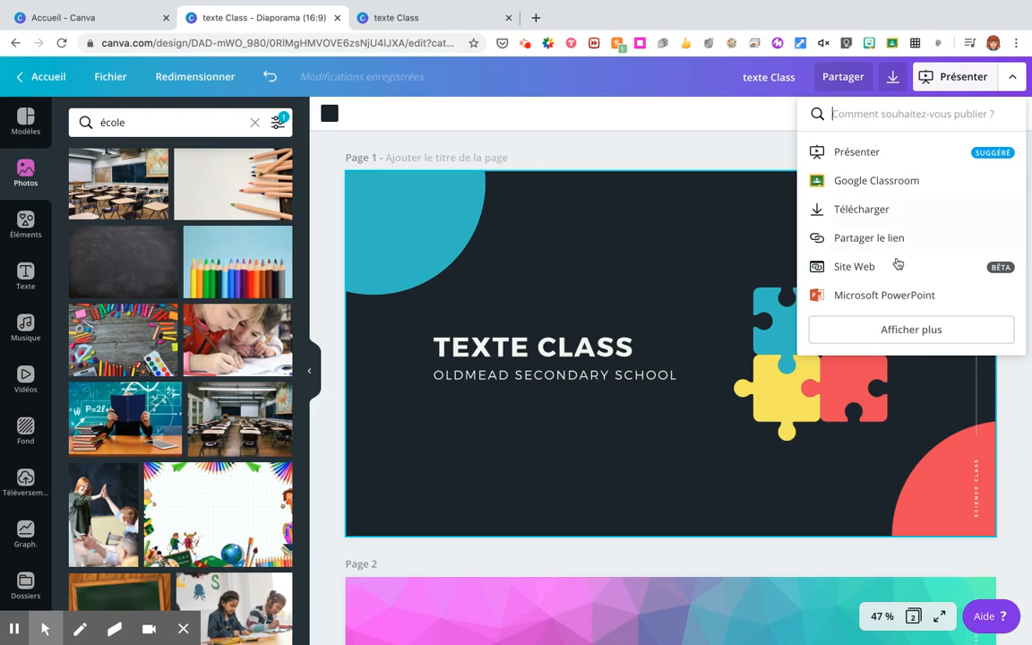
pyautogui.click(911, 331)
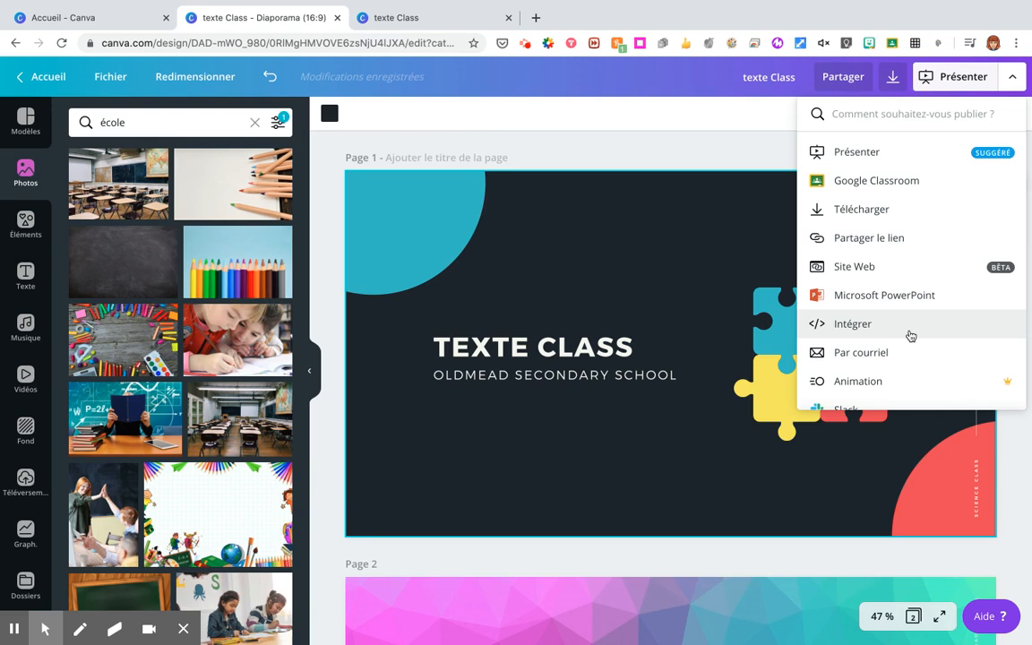
pyautogui.click(848, 332)
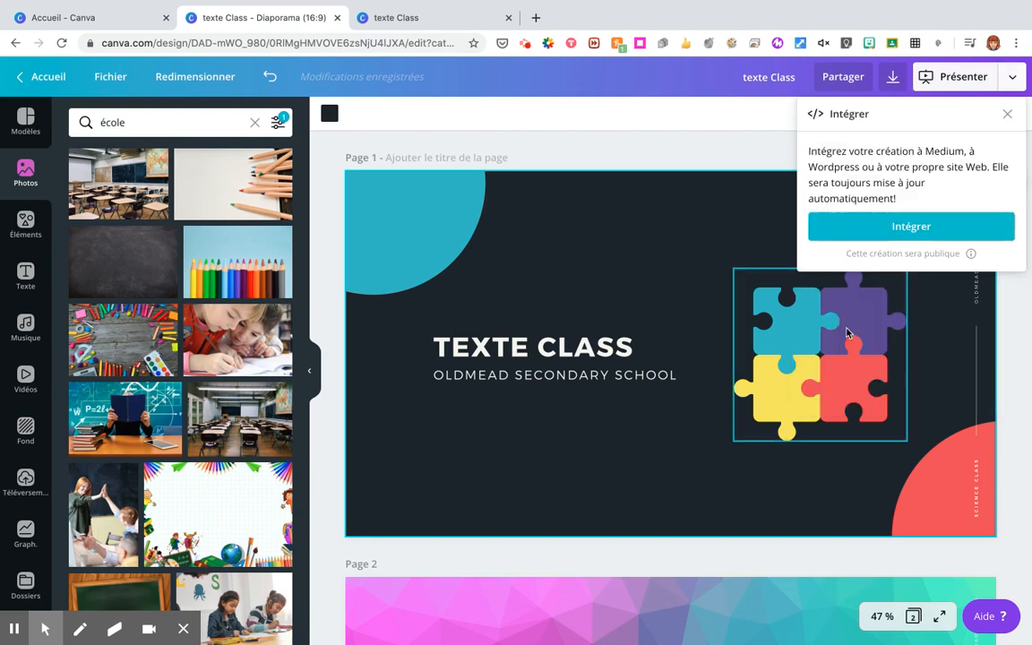
pyautogui.click(911, 227)
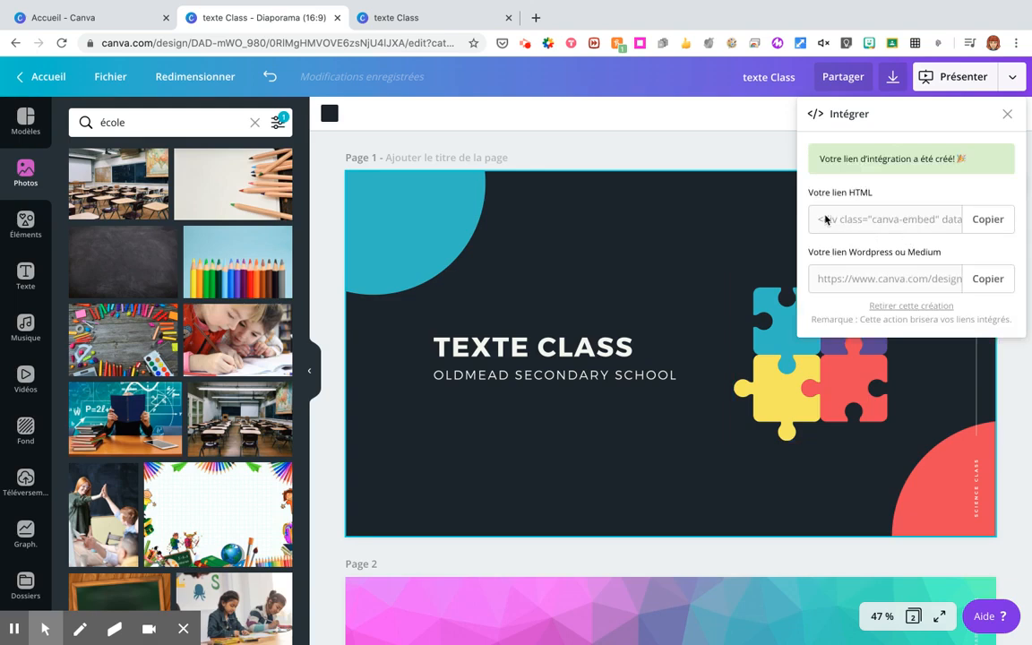
pyautogui.click(977, 222)
pyautogui.click(982, 224)
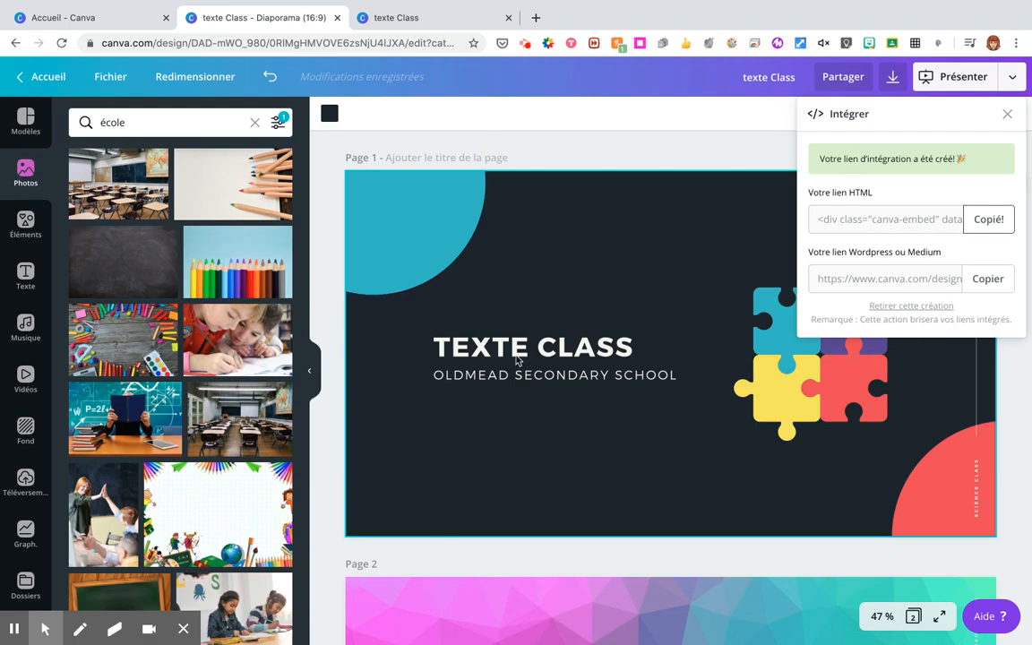
pyautogui.click(669, 119)
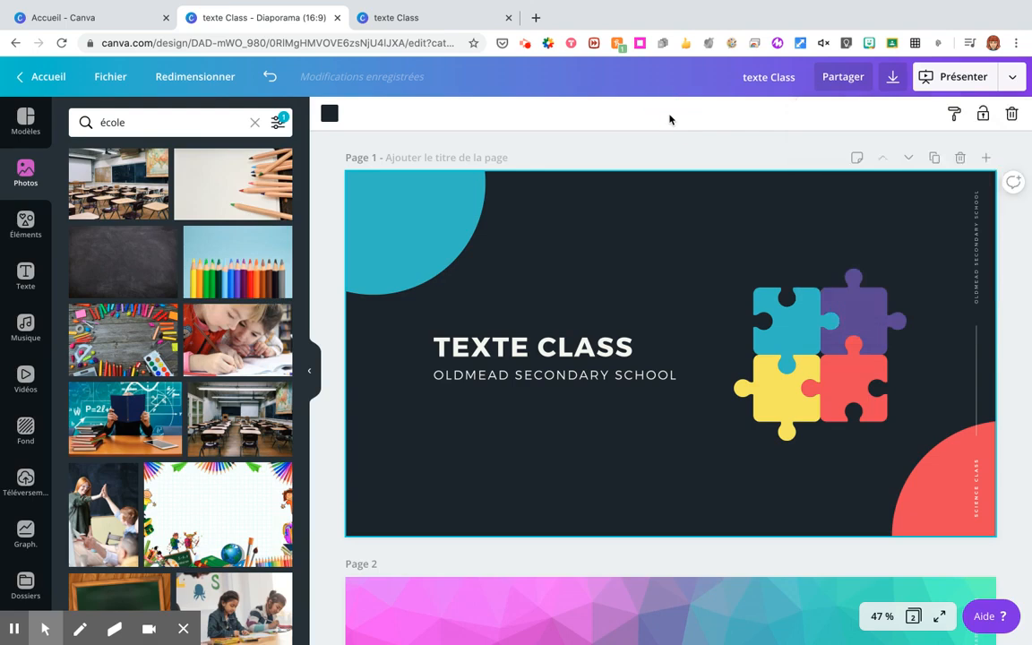